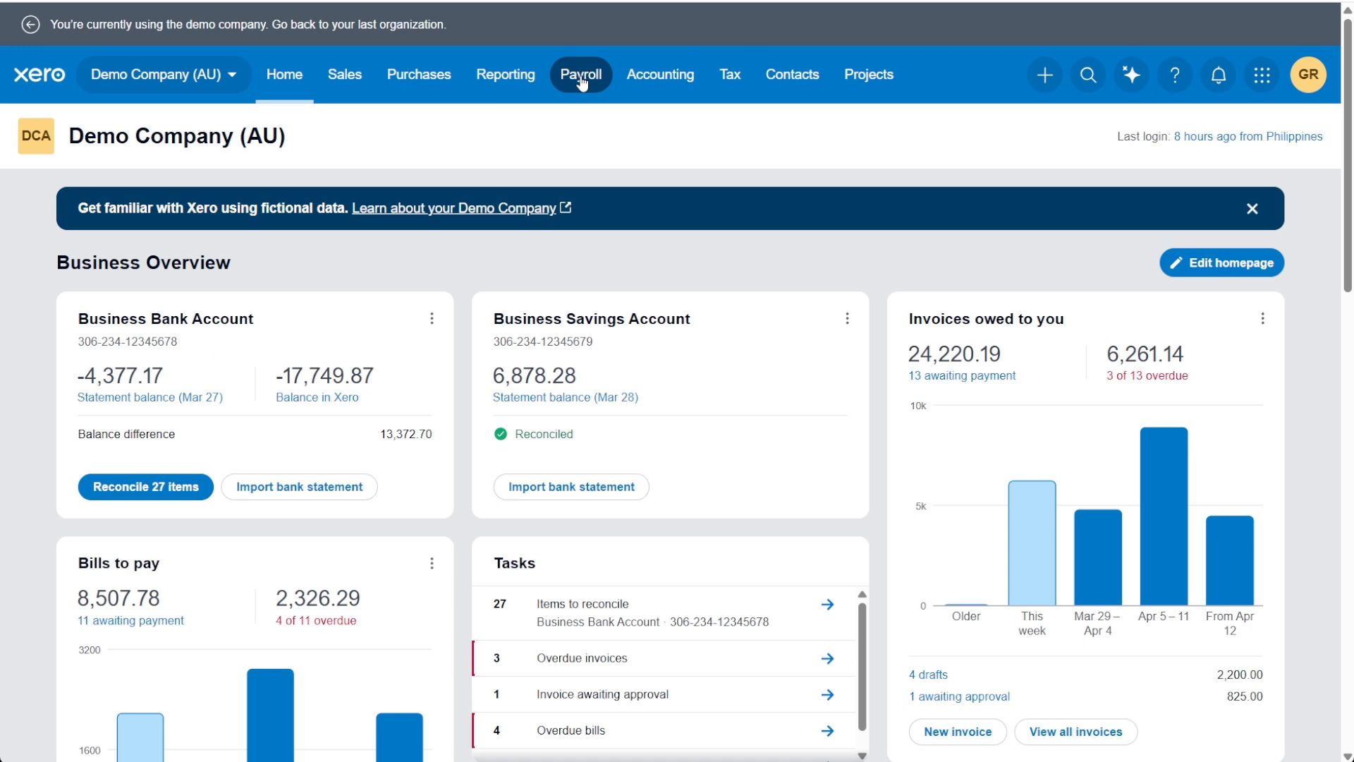
Step: Open the pay items in the payroll settings and review the existing earnings list for a paternity leave item
left_click(581, 79)
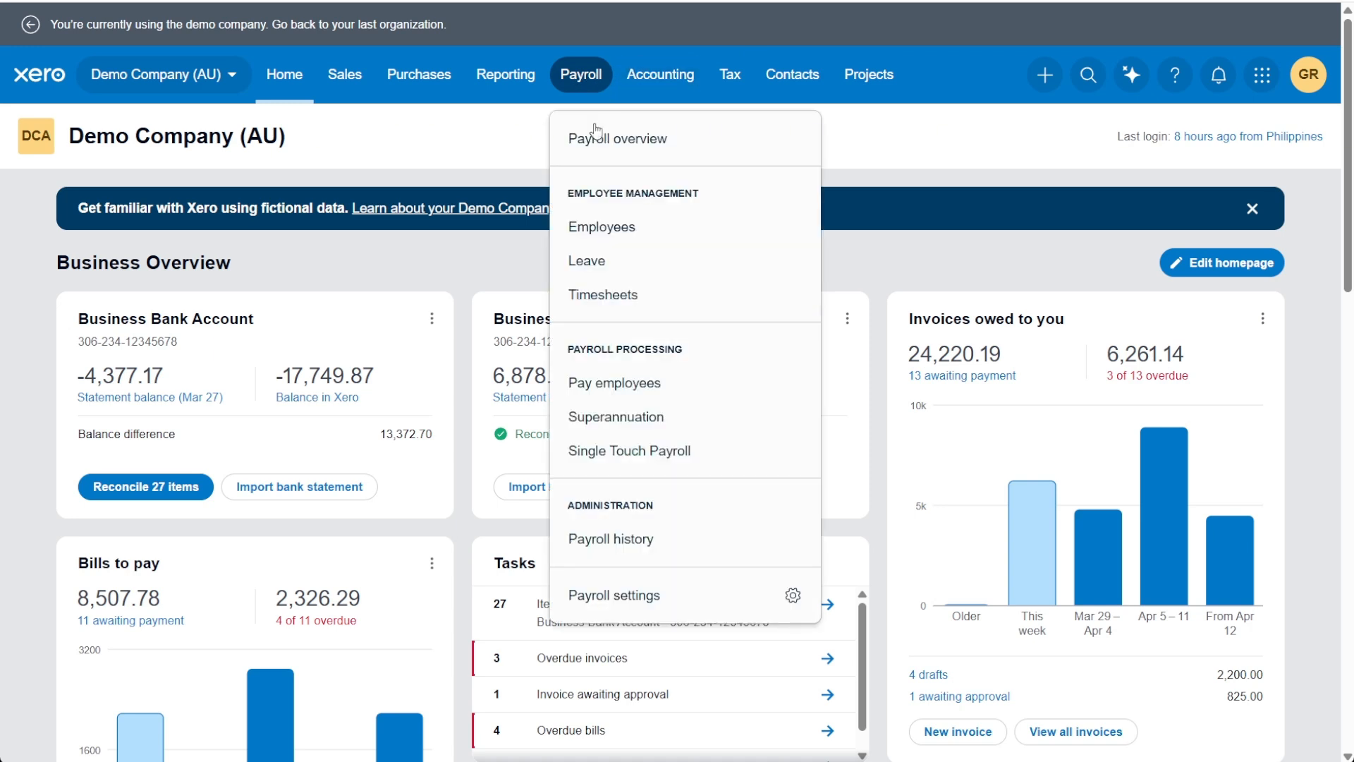
left_click(698, 604)
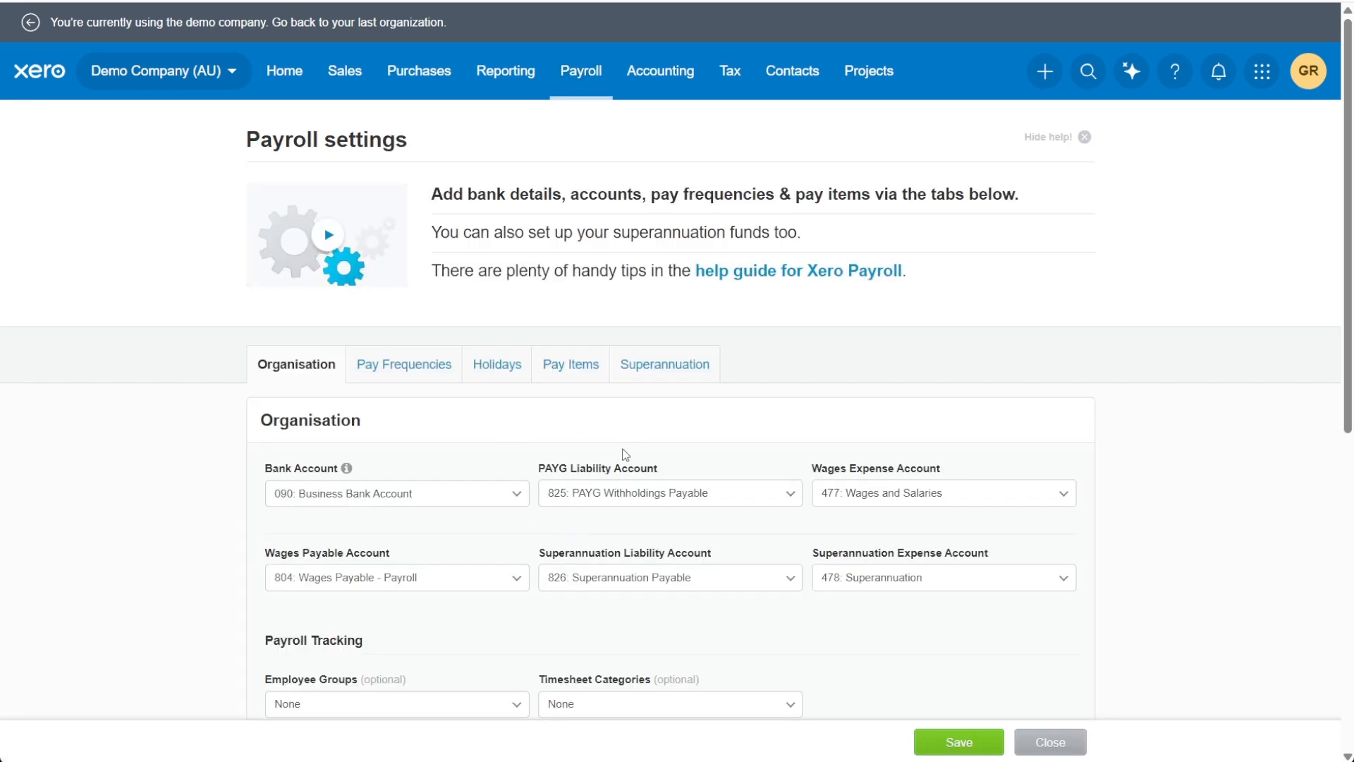
left_click(557, 380)
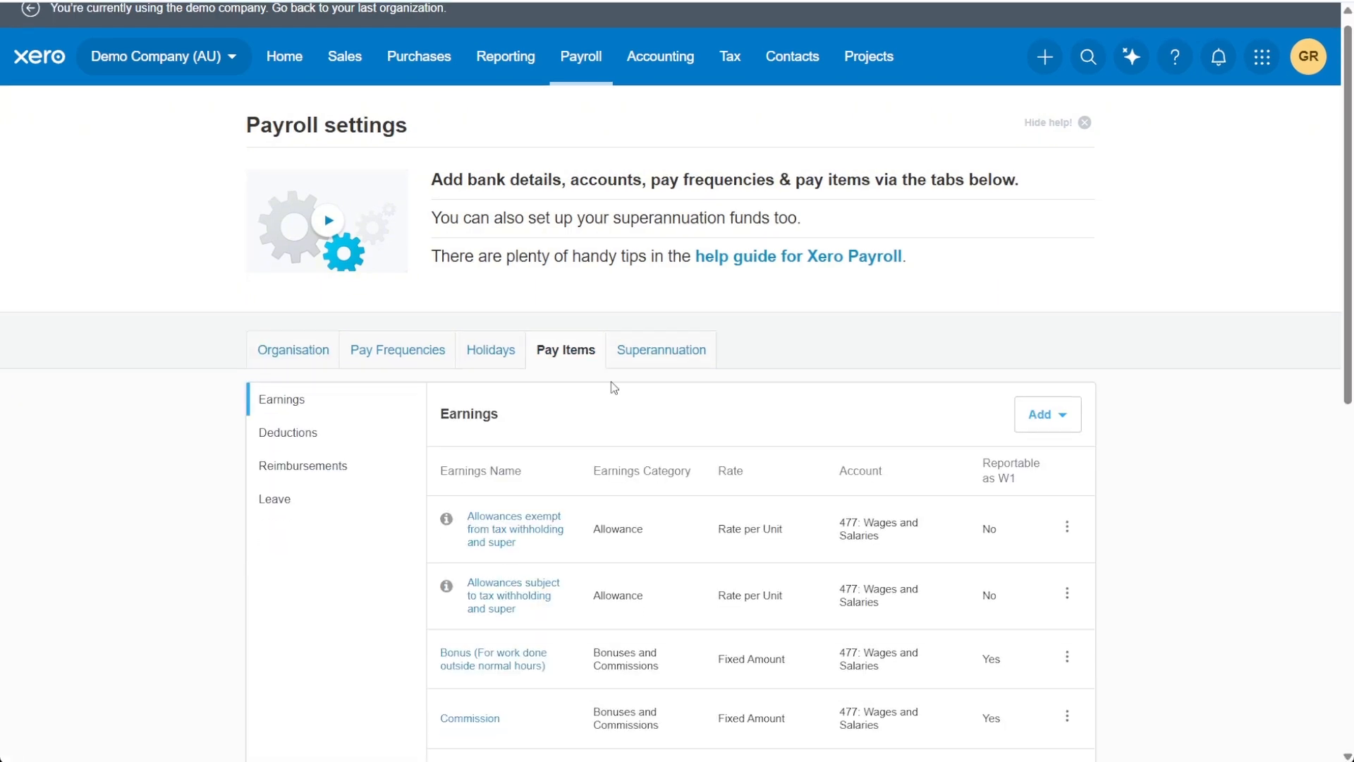
scroll(611, 381, "down", 9)
left_click_drag(565, 467, 411, 475)
left_click(406, 516)
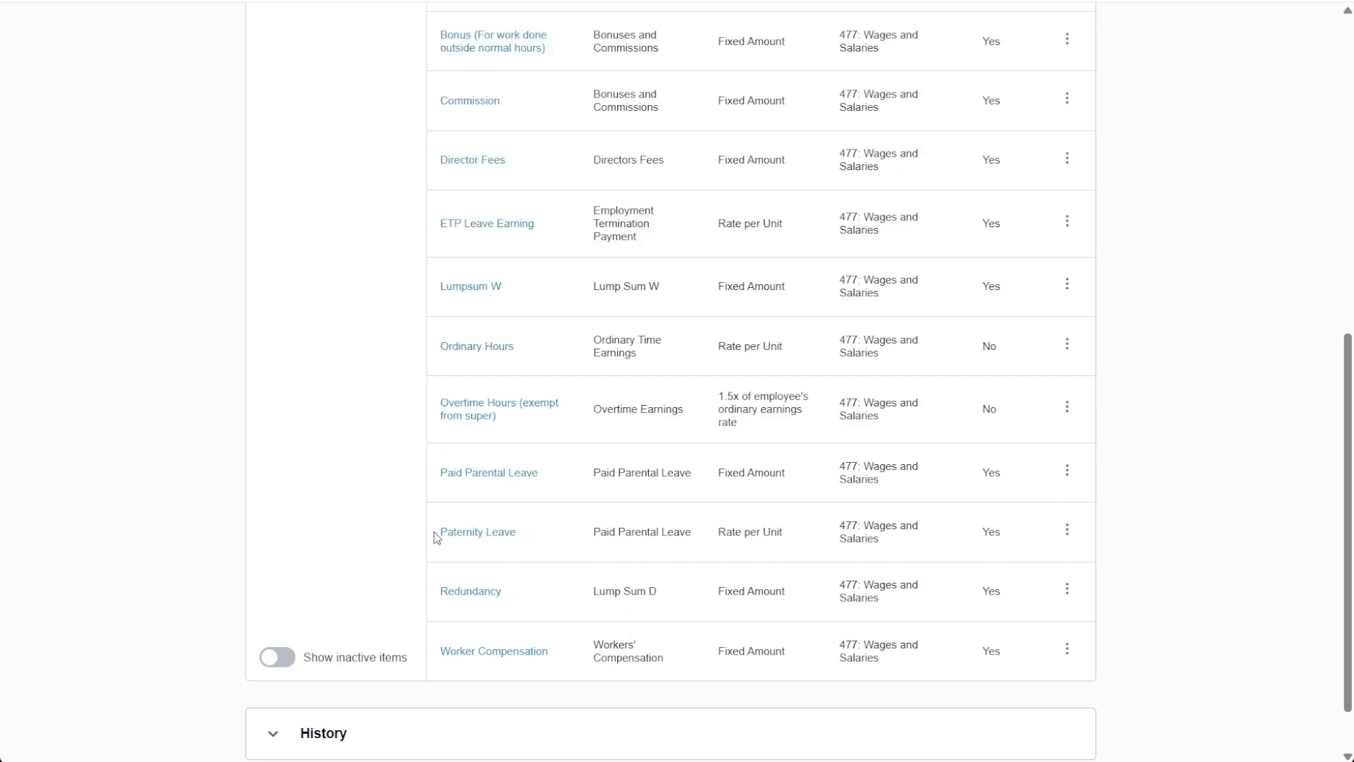
left_click_drag(438, 539, 518, 533)
left_click(563, 547)
scroll(781, 584, "up", 5)
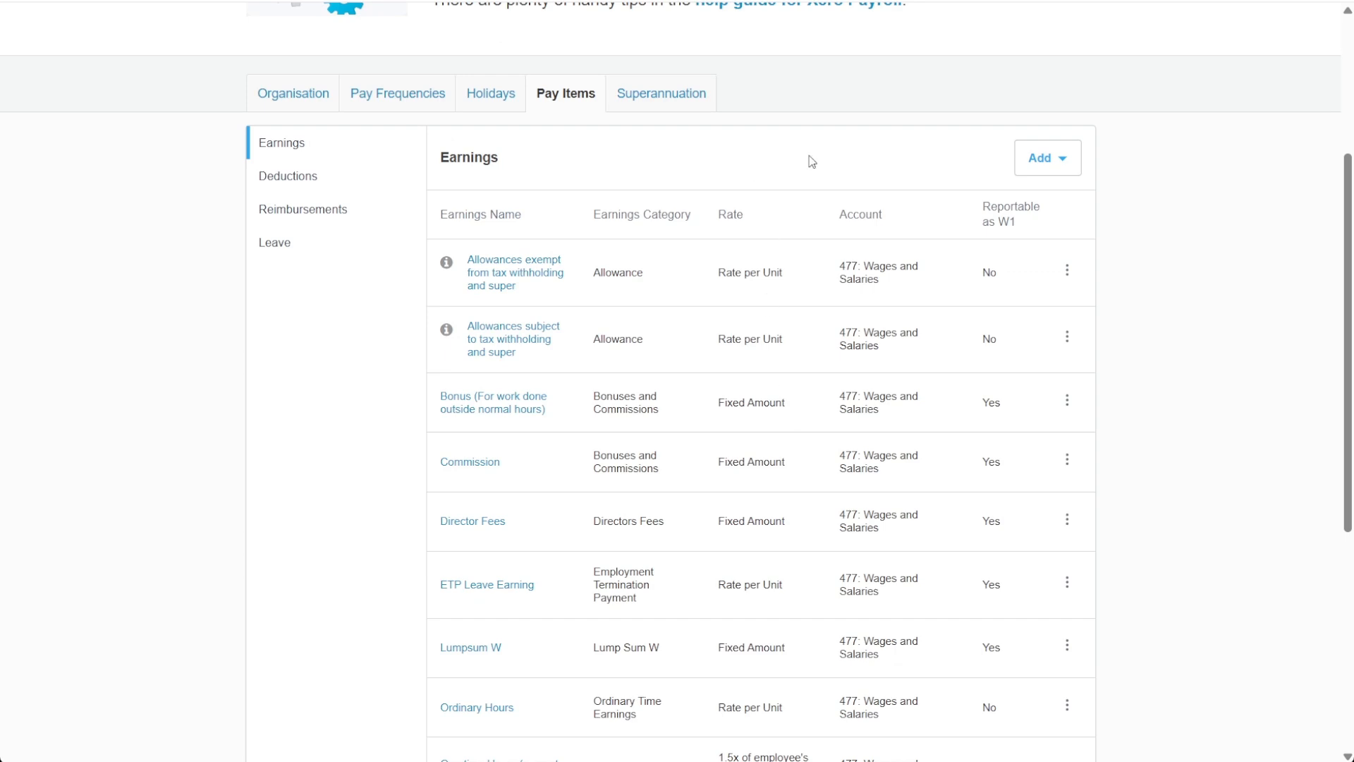
Step: Start a new Paid Parental Leave earnings item and name it "Paternity Leave"
left_click(1048, 169)
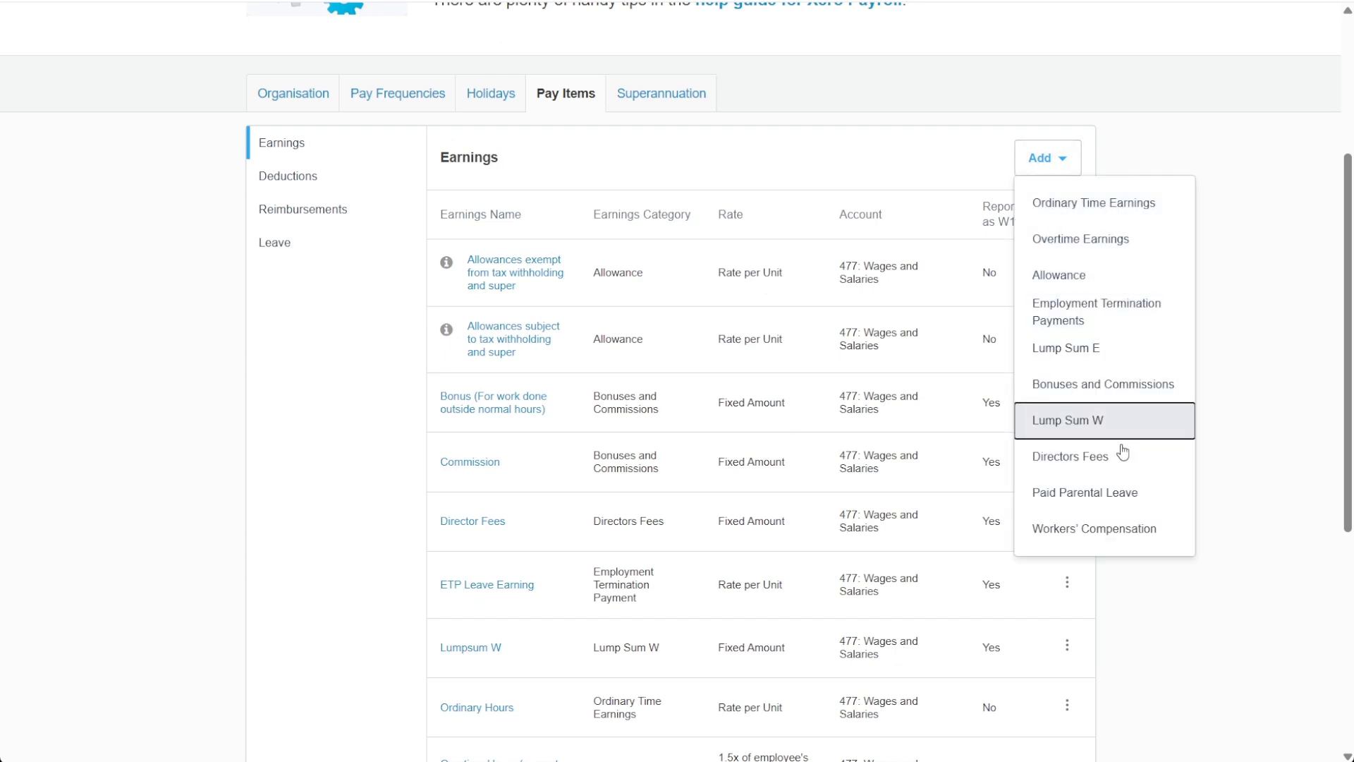
left_click(1106, 497)
left_click(735, 383)
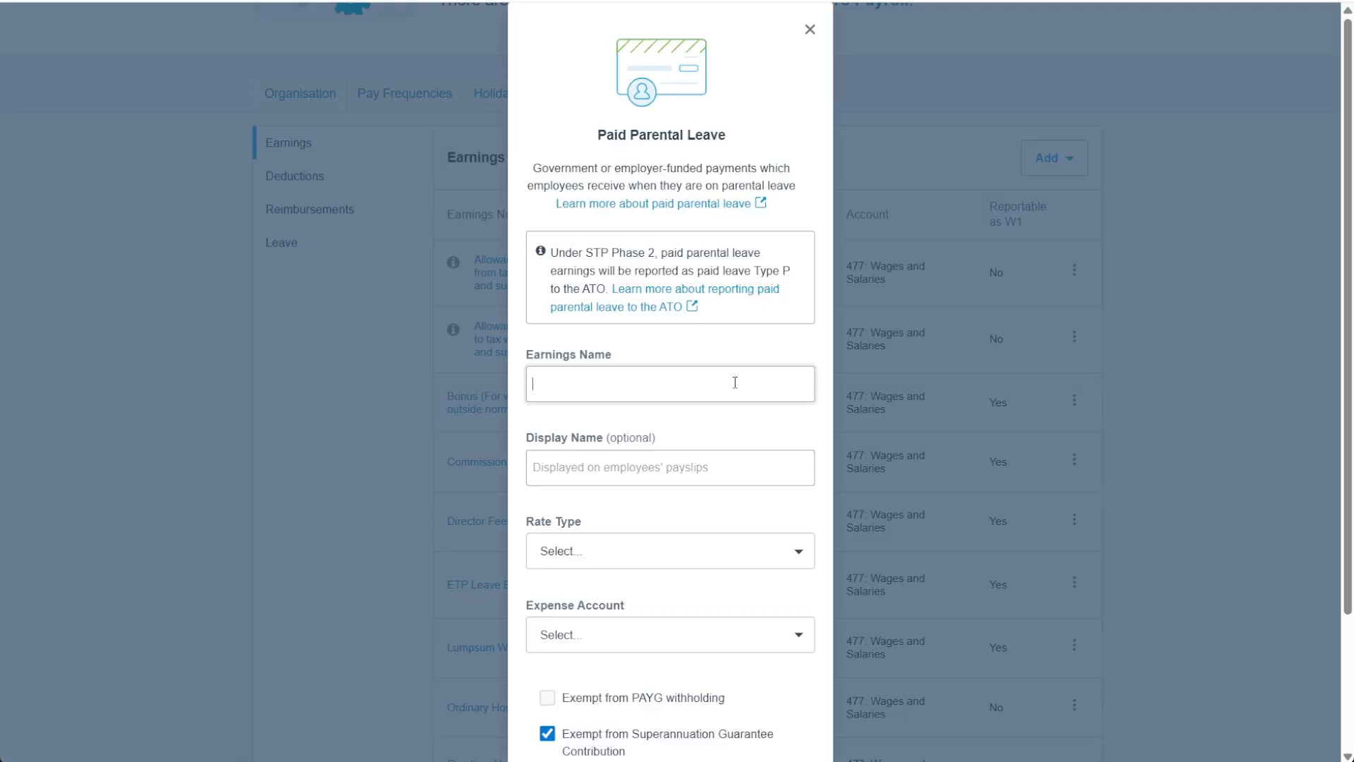
type("Paternity Leave")
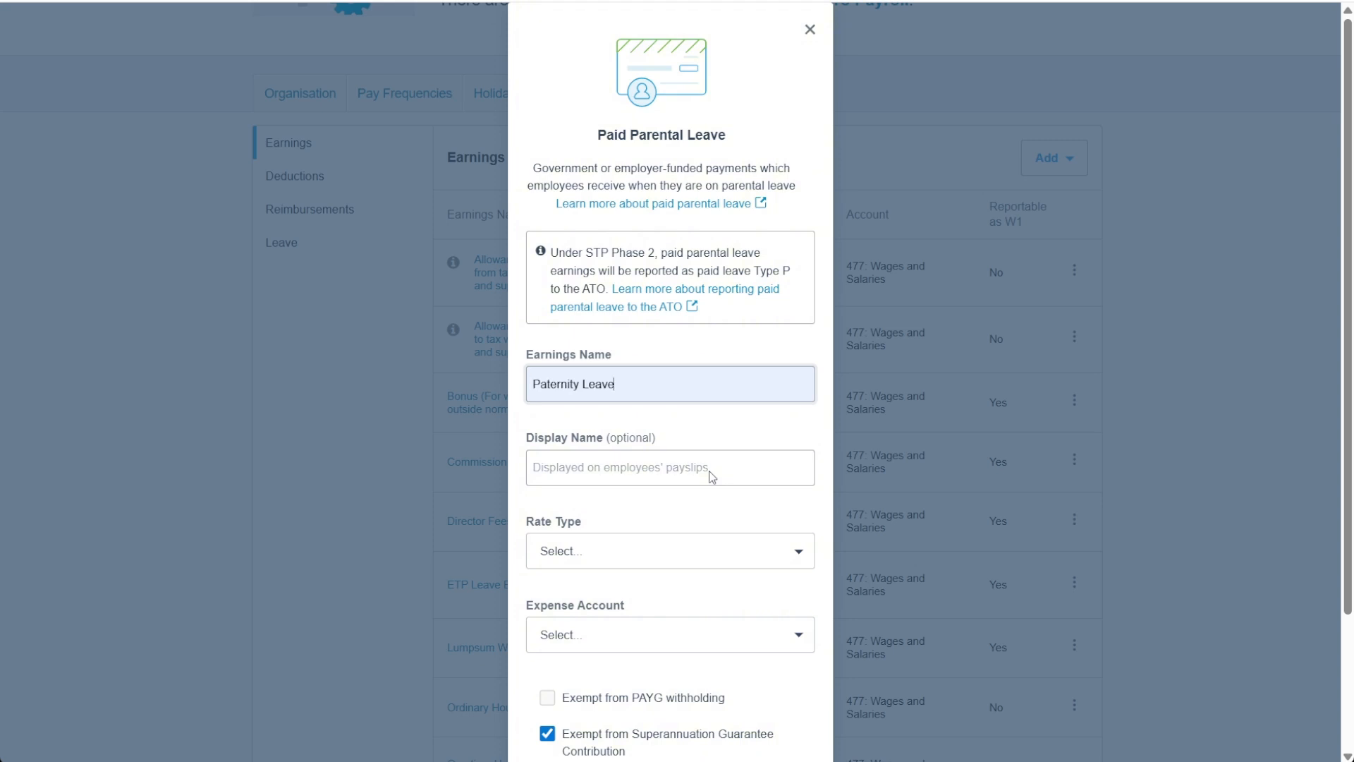
Step: Reuse the earnings name "Paternity Leave" as the payslip display name, keeping the earnings name free of stray characters
scroll(748, 395, "down", 2)
type("d")
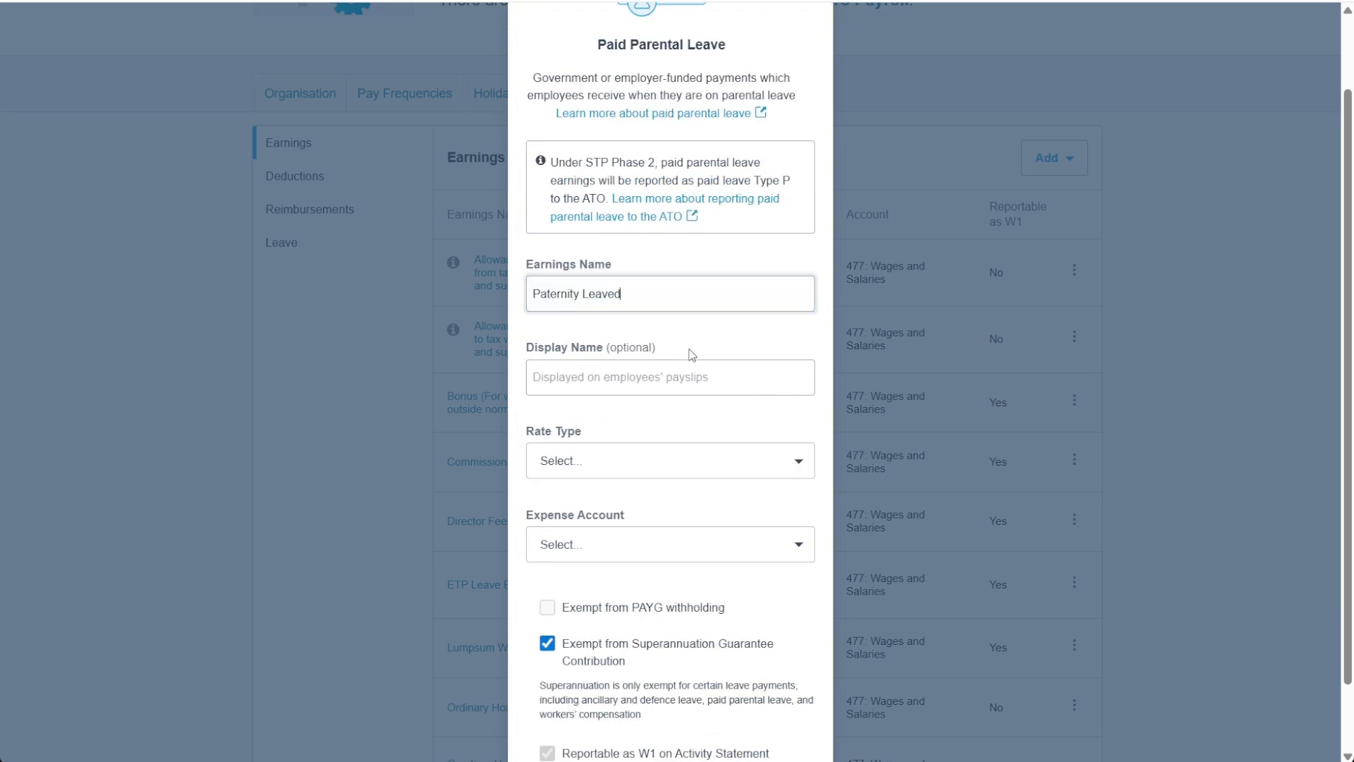
key("ctrl+a")
key("ctrl+c")
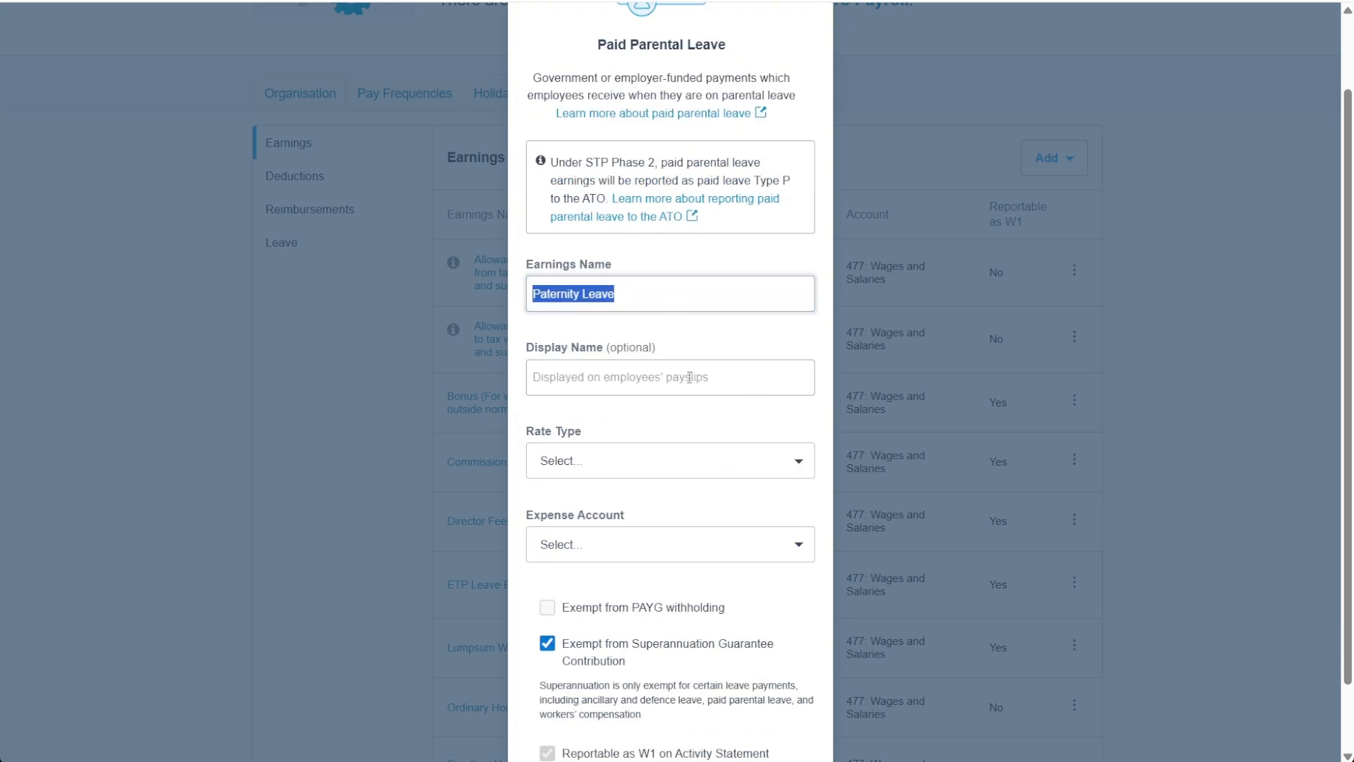
left_click(690, 378)
key("ctrl+v")
left_click(659, 302)
key("ctrl+a")
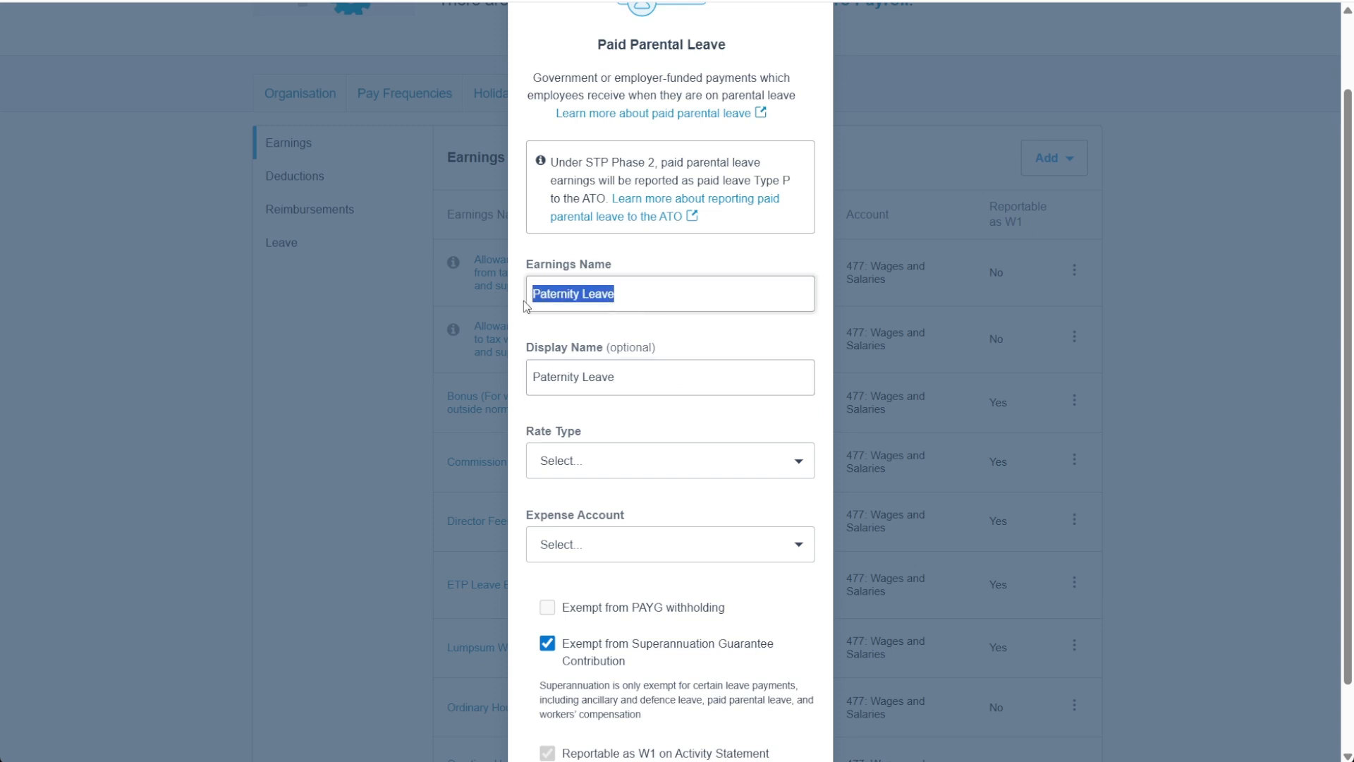
left_click(697, 345)
Step: Set the new item's rate type to Rate per Unit with "Weeks" as the type of units
scroll(696, 349, "down", 2)
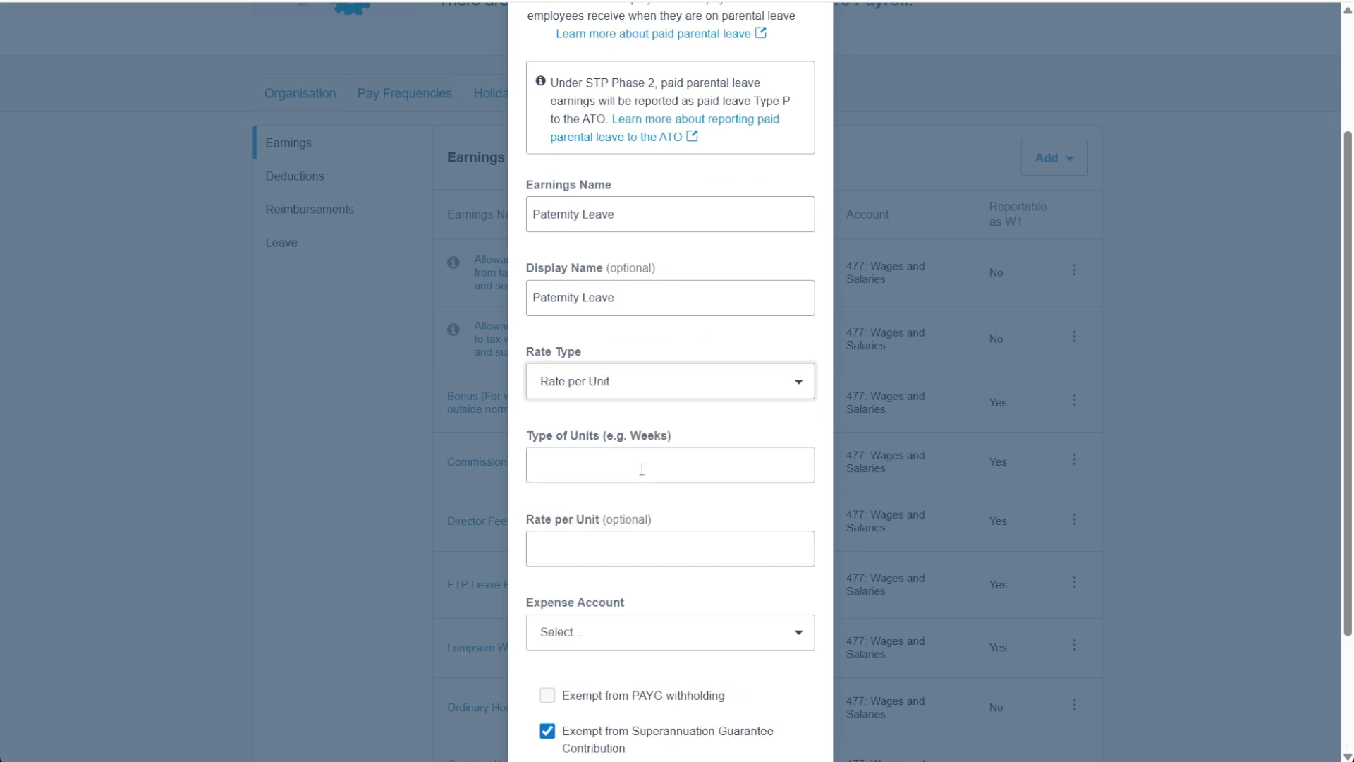
scroll(682, 461, "down", 3)
left_click(701, 309)
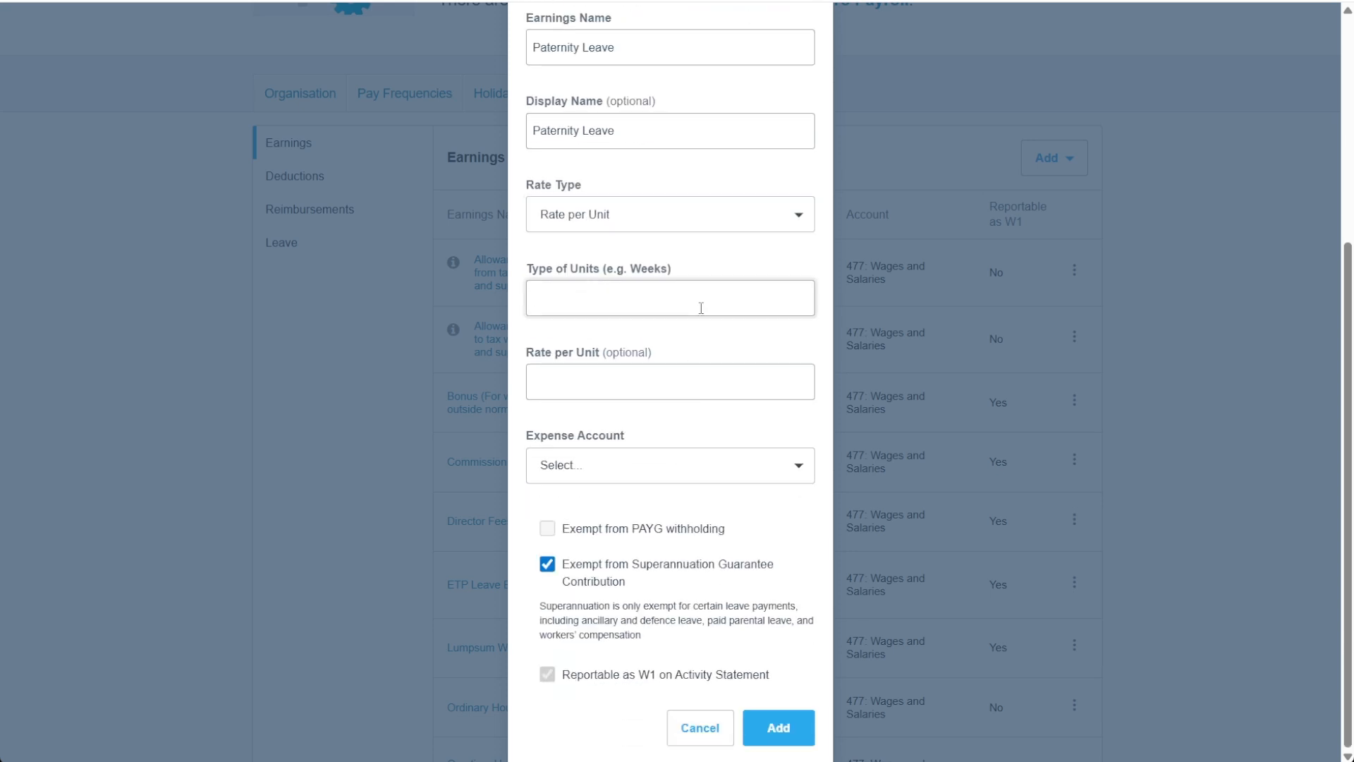
key("BackSpace")
type("E")
key("BackSpace")
key("BackSpace")
type("Weeks")
Step: Leave the rate per unit blank, assign expense account 477: Wages and Salaries, and add the earnings item
left_click(680, 387)
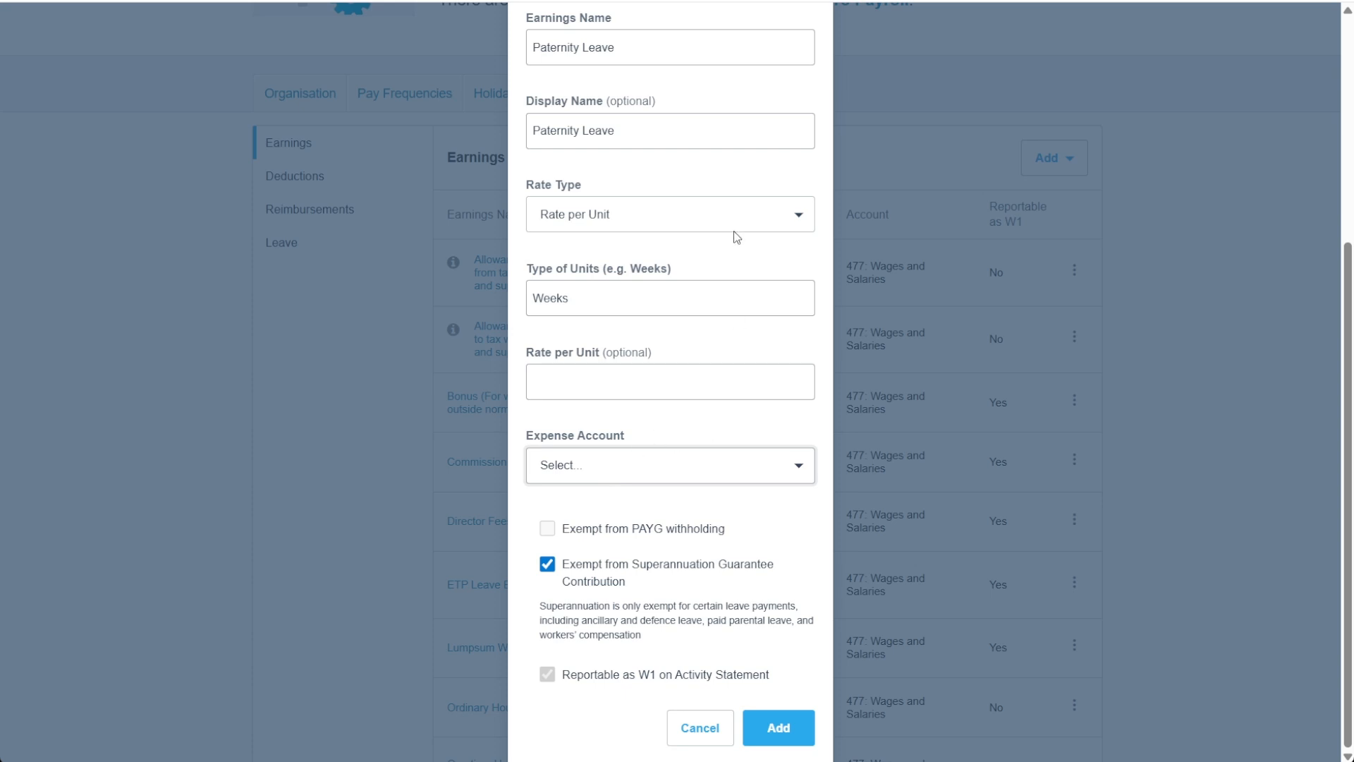
left_click(656, 266)
left_click(660, 500)
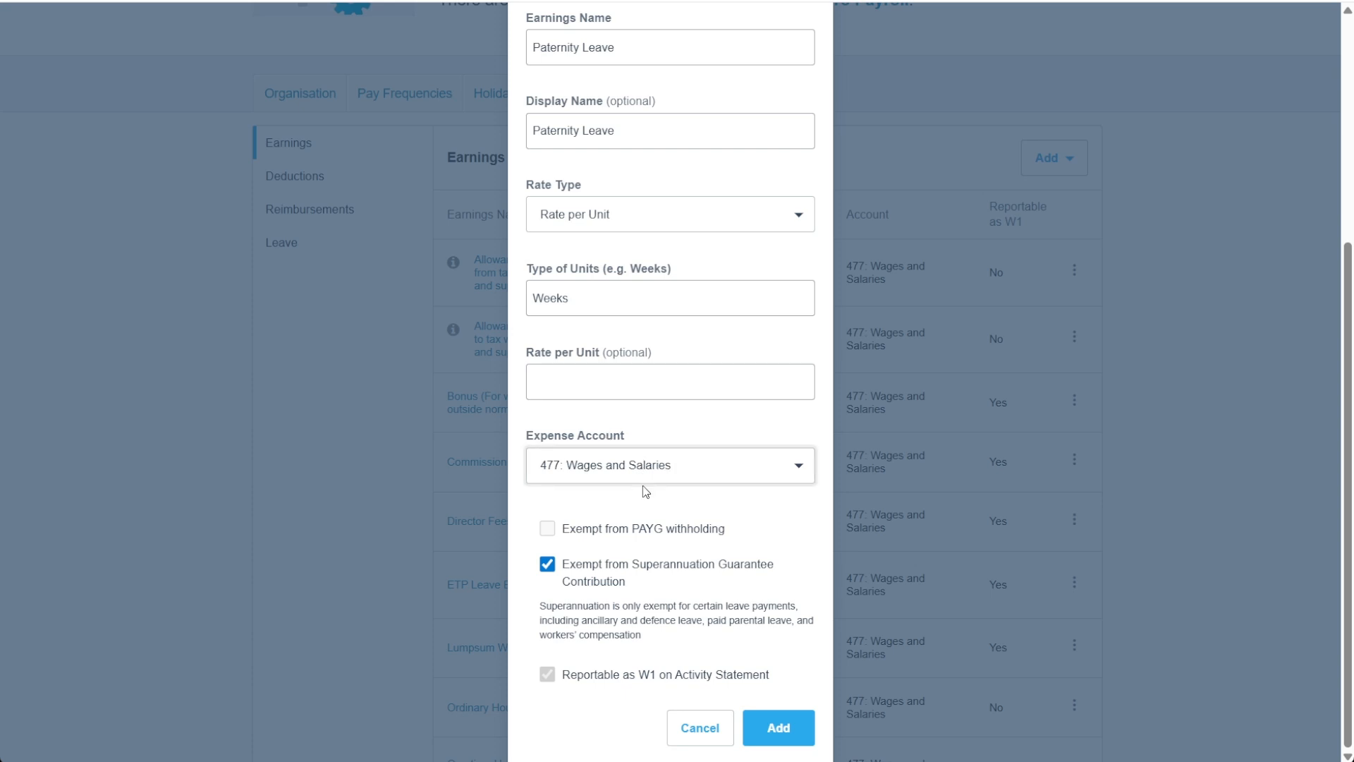
left_click(746, 733)
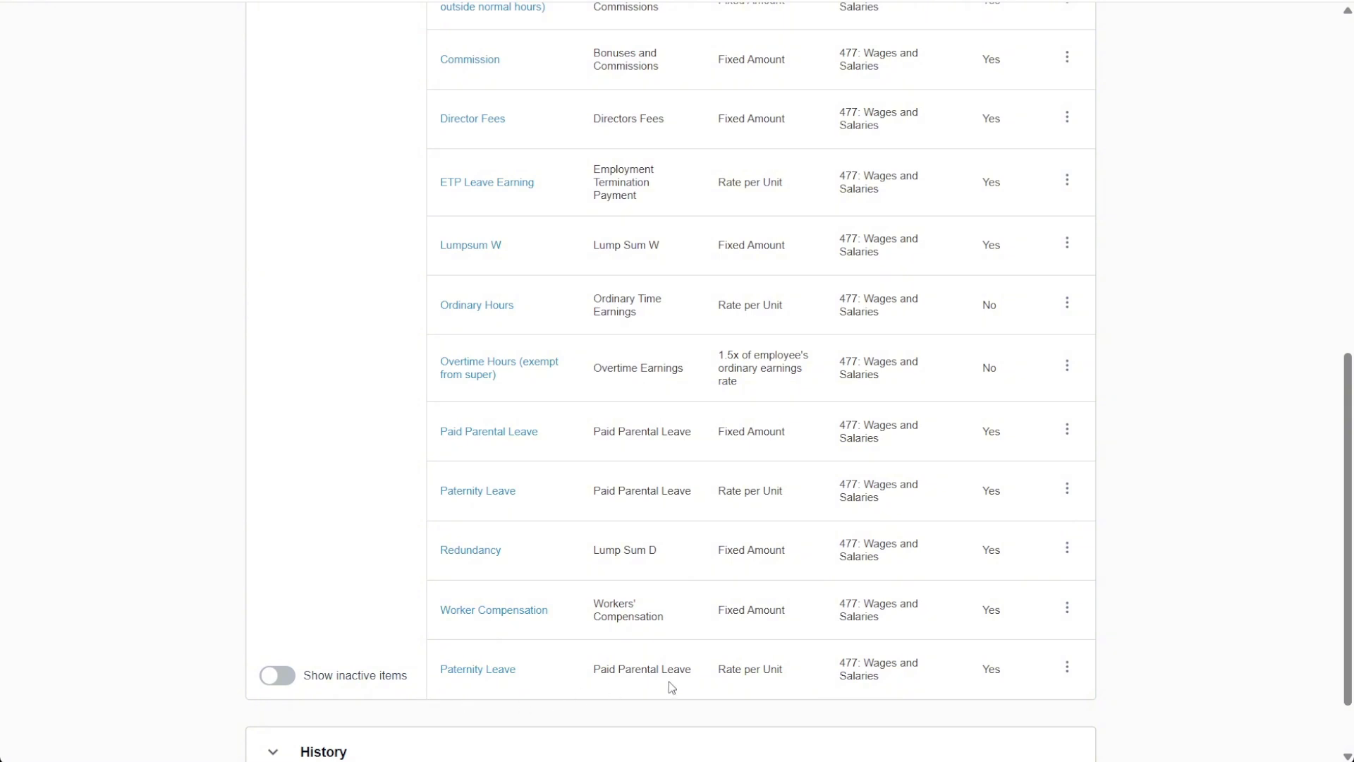
Step: Open the pay template of the third employee in the current employees list
scroll(1058, 586, "up", 10)
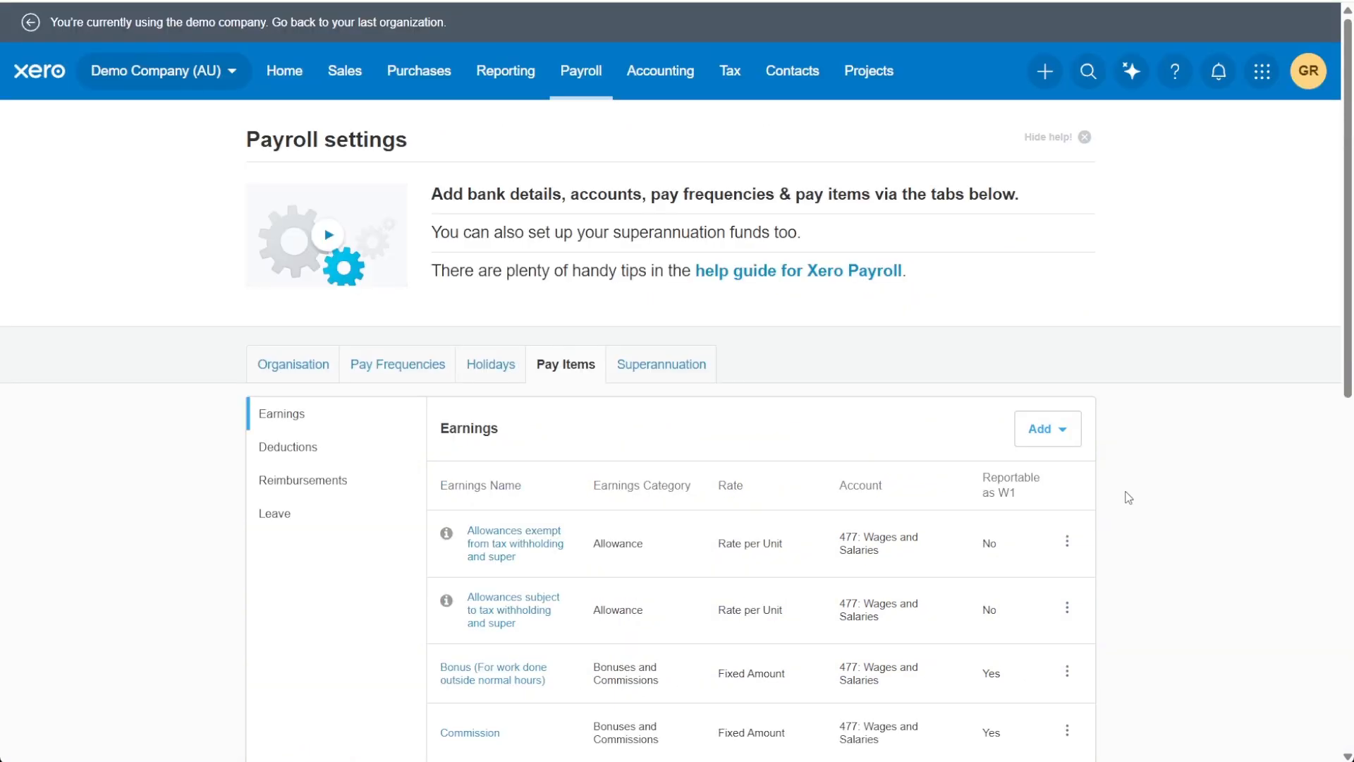
left_click(584, 78)
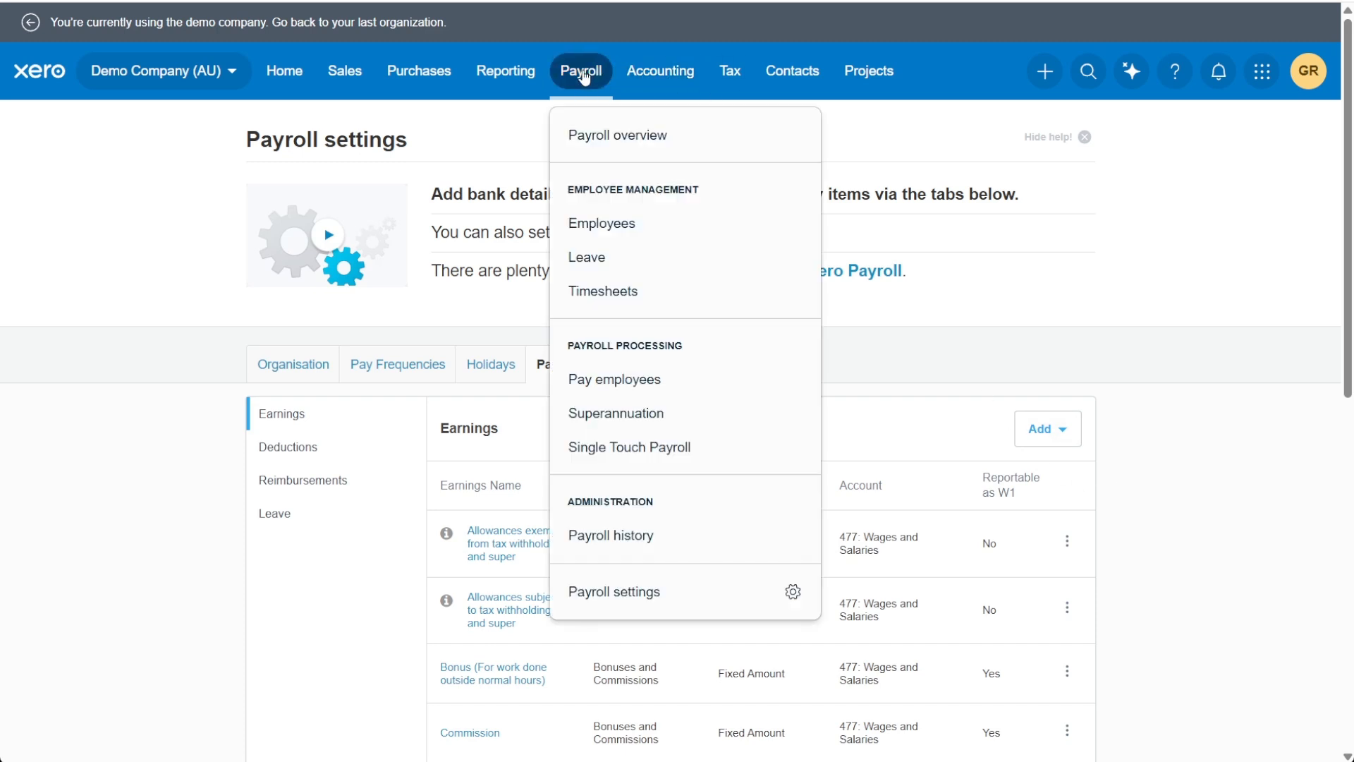
left_click_drag(565, 190, 689, 193)
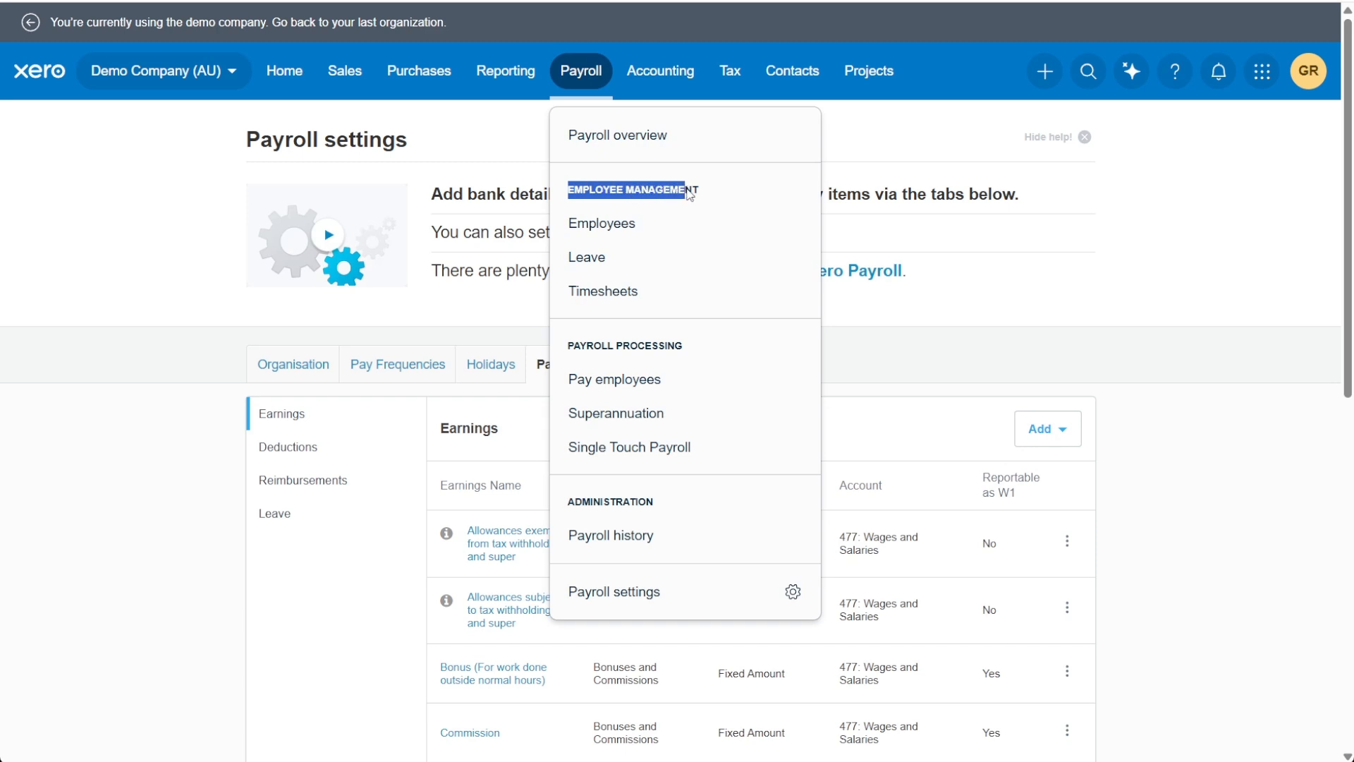
left_click(704, 191)
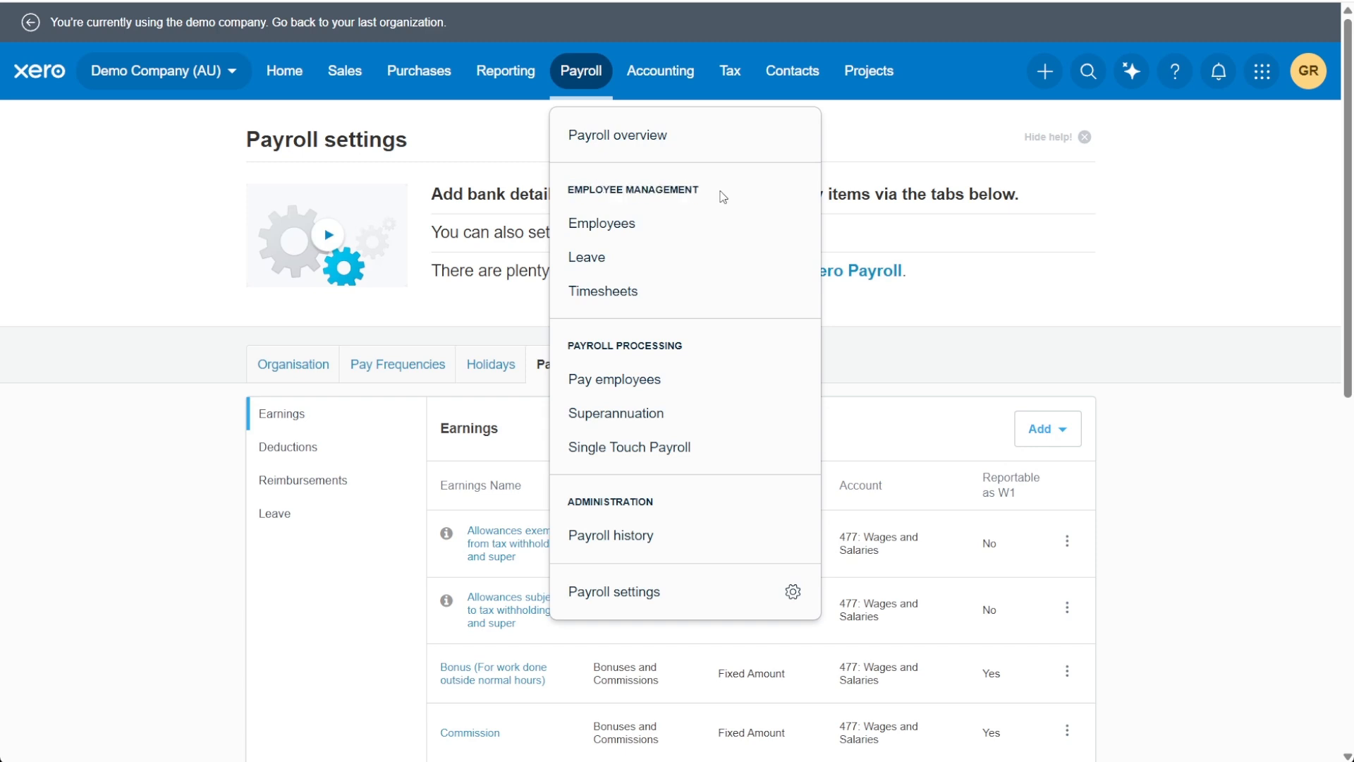
left_click(649, 232)
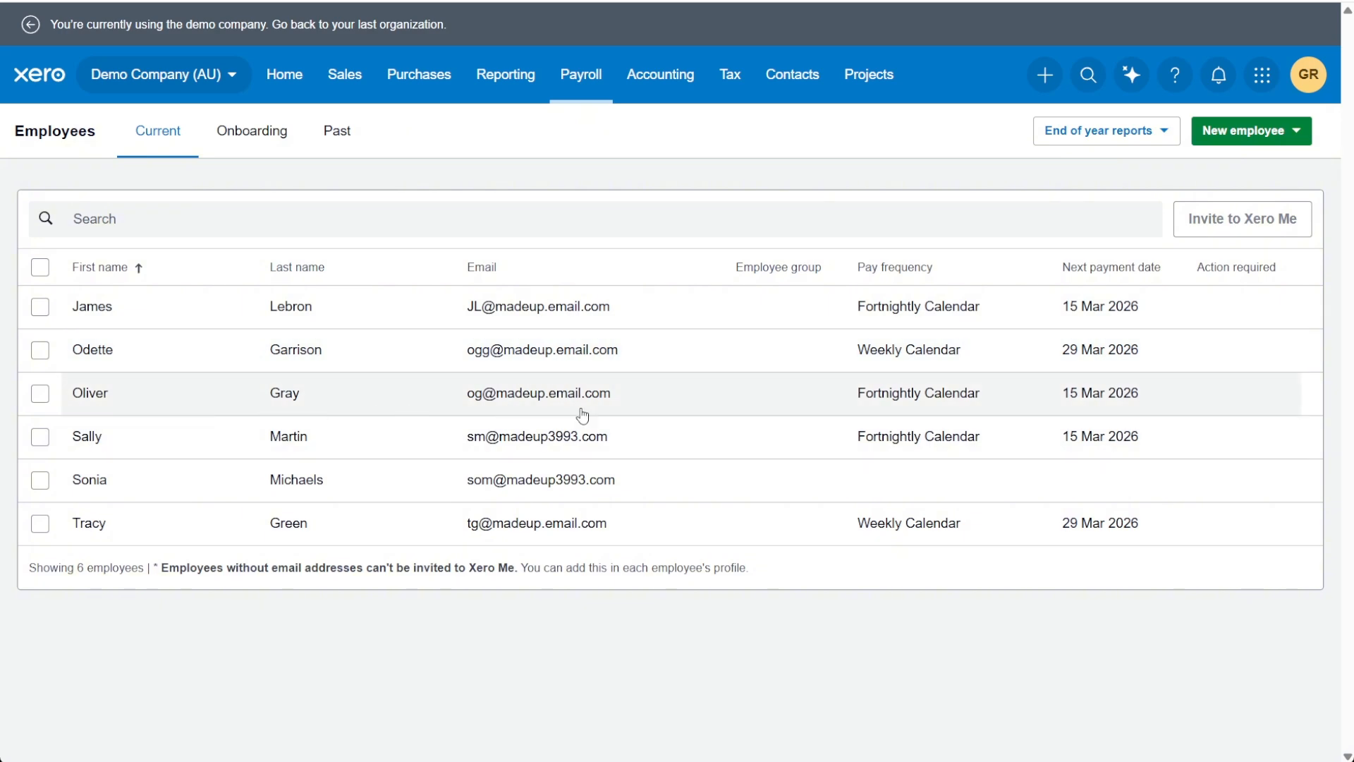
left_click(691, 400)
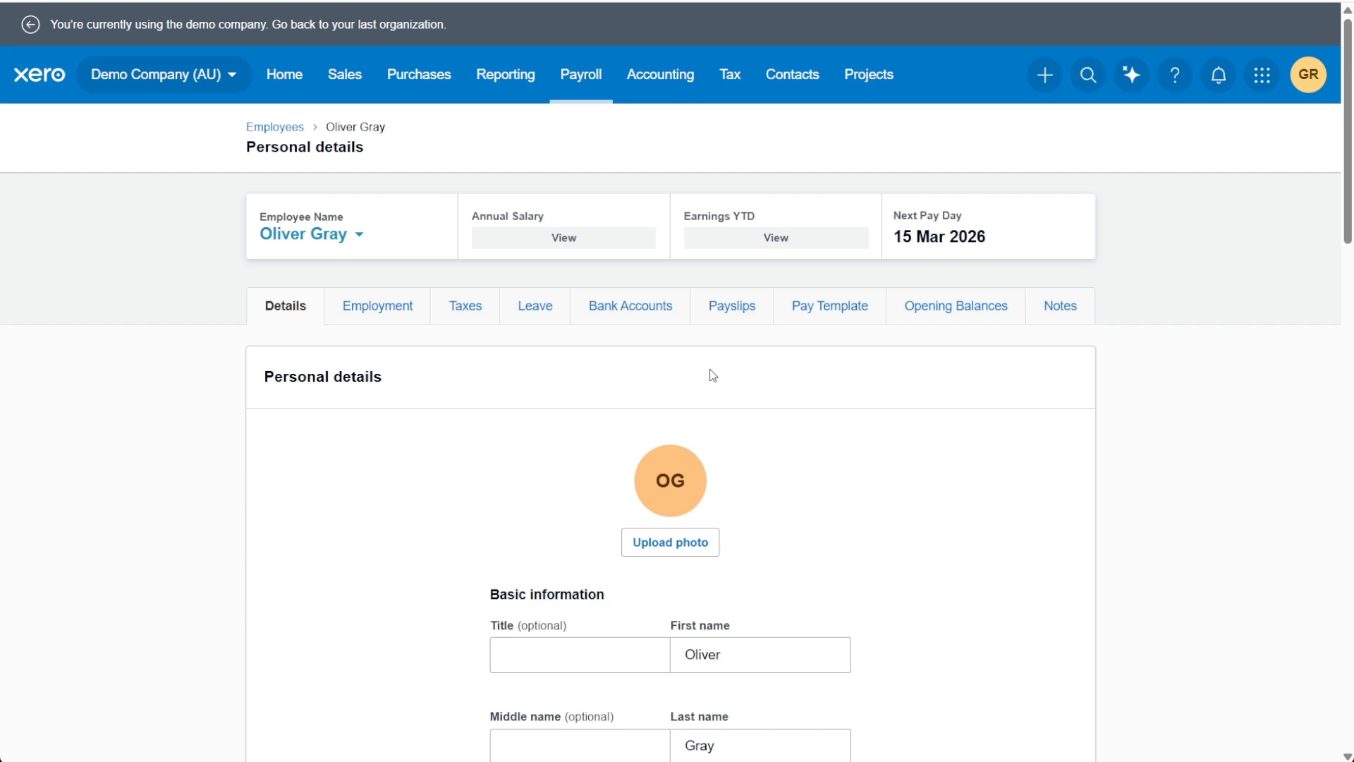
left_click(839, 315)
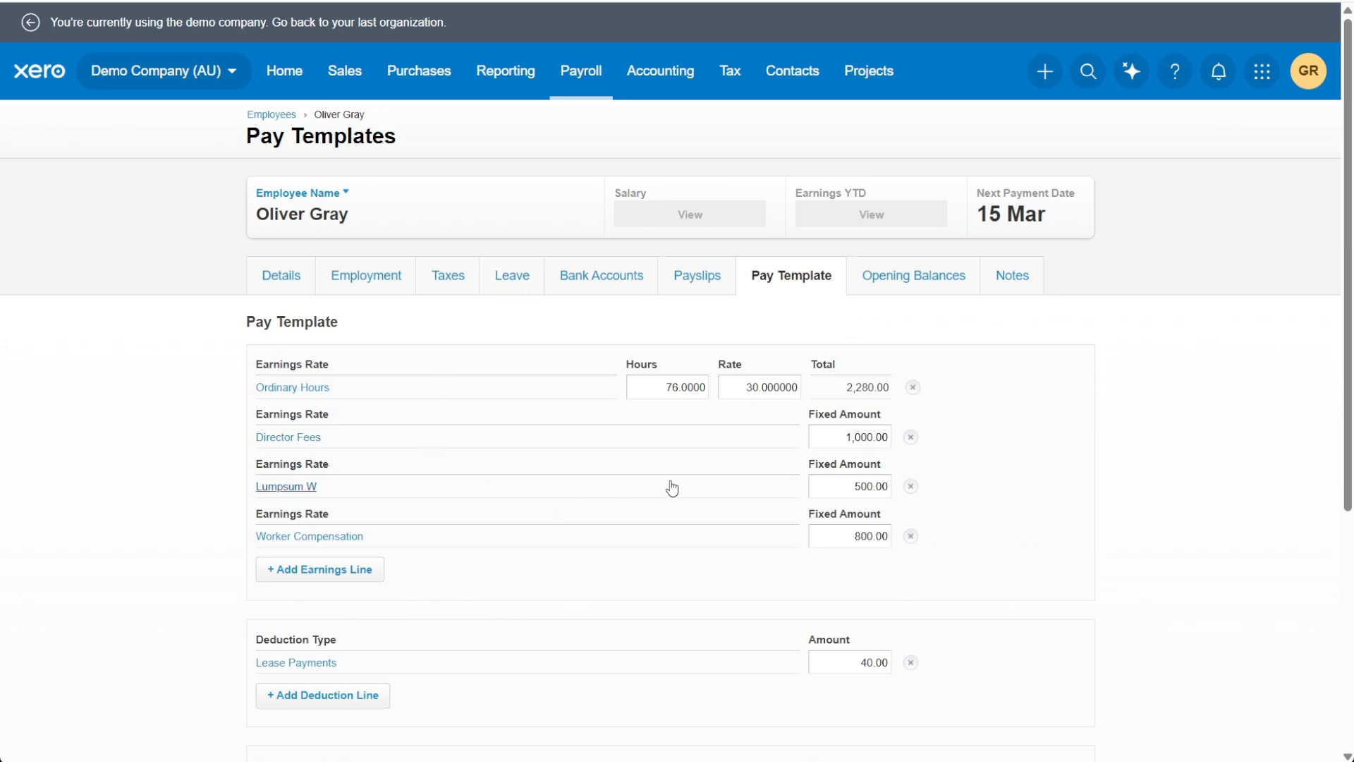
Step: Add a Paternity Leave earnings line to the pay template with the Enter Rate calculation type
left_click_drag(231, 321, 404, 317)
left_click(403, 317)
scroll(404, 317, "down", 1)
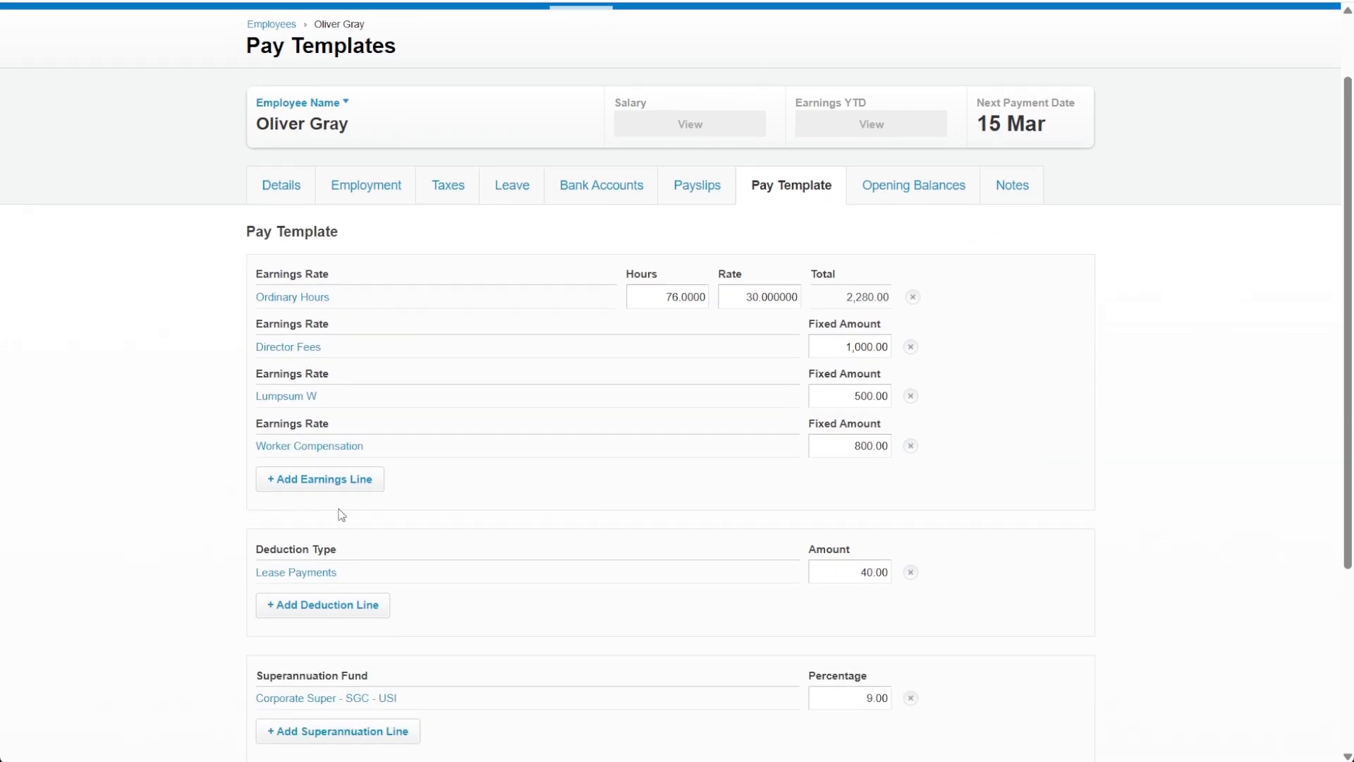
left_click(280, 485)
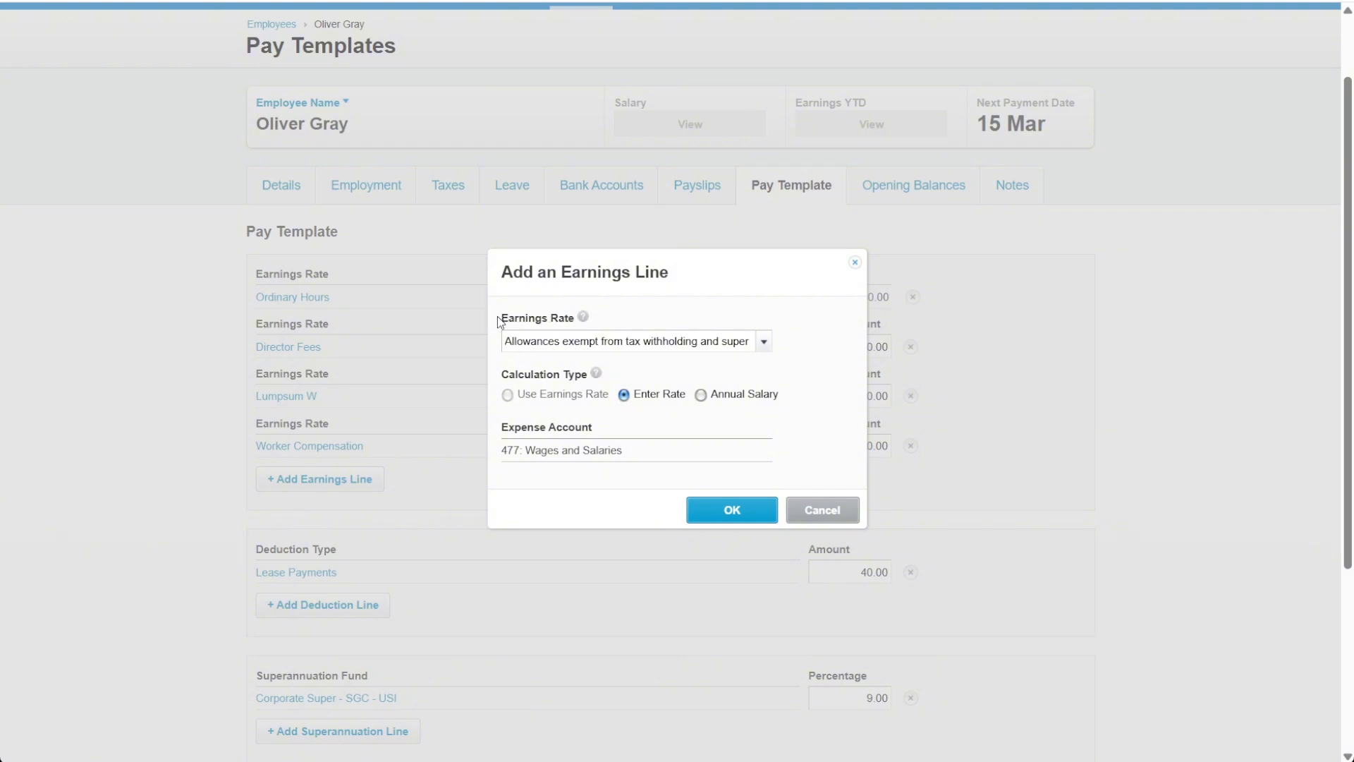
left_click_drag(498, 316, 579, 321)
left_click(764, 343)
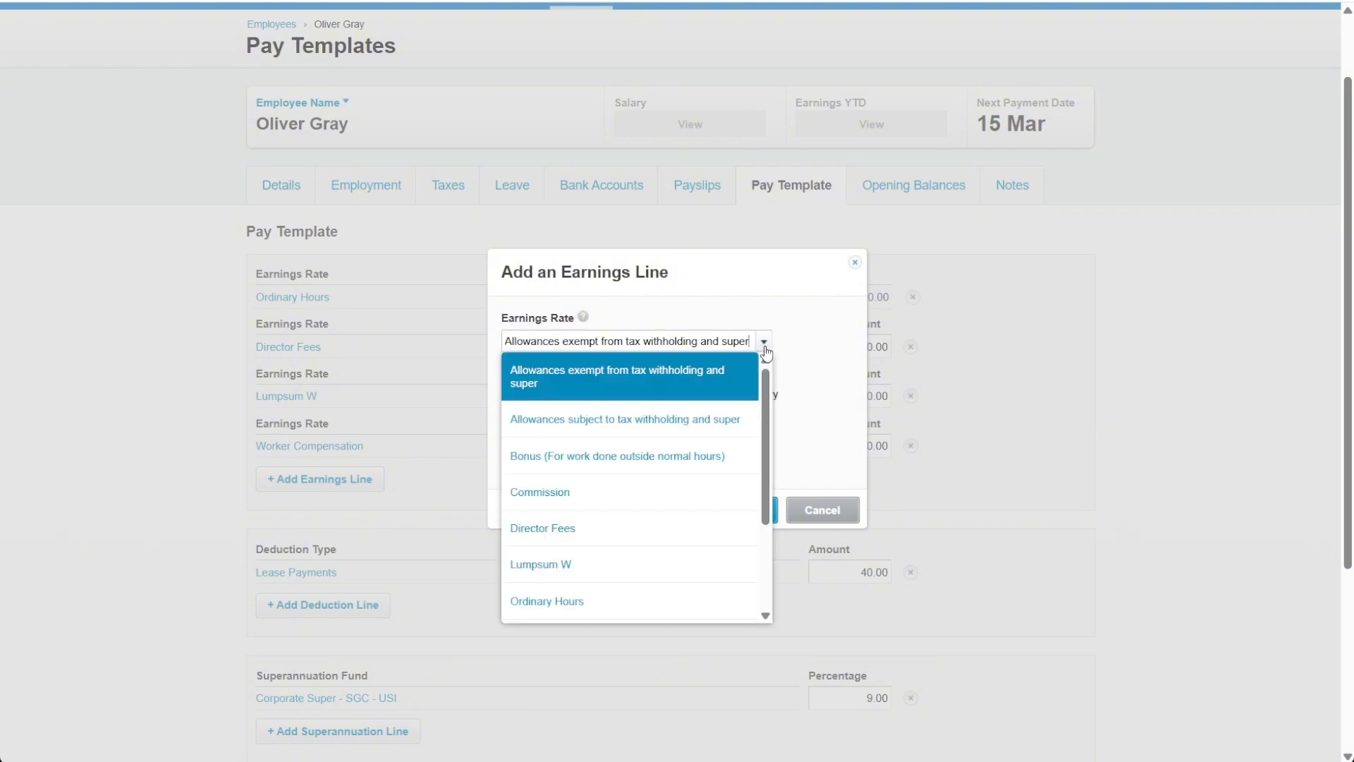
scroll(625, 460, "down", 3)
scroll(625, 460, "down", 1)
left_click(619, 475)
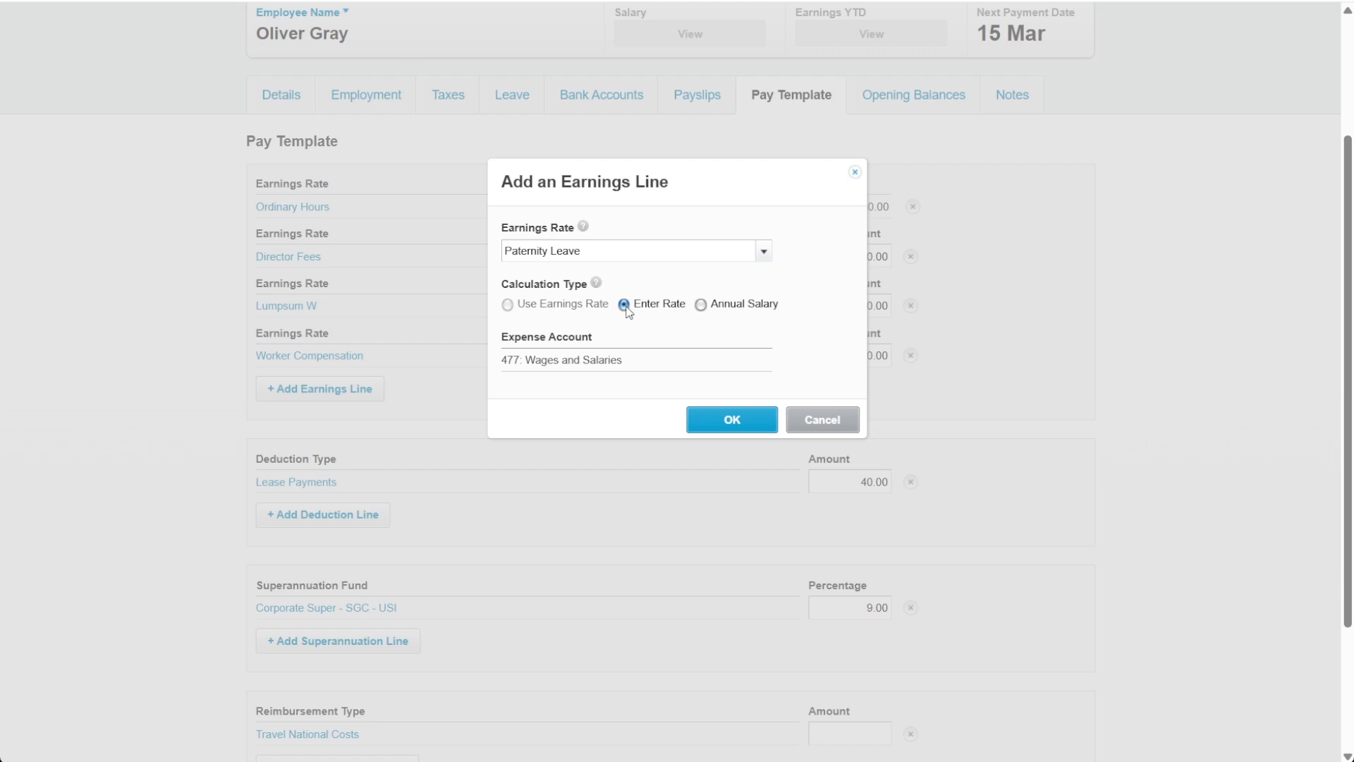
left_click(731, 422)
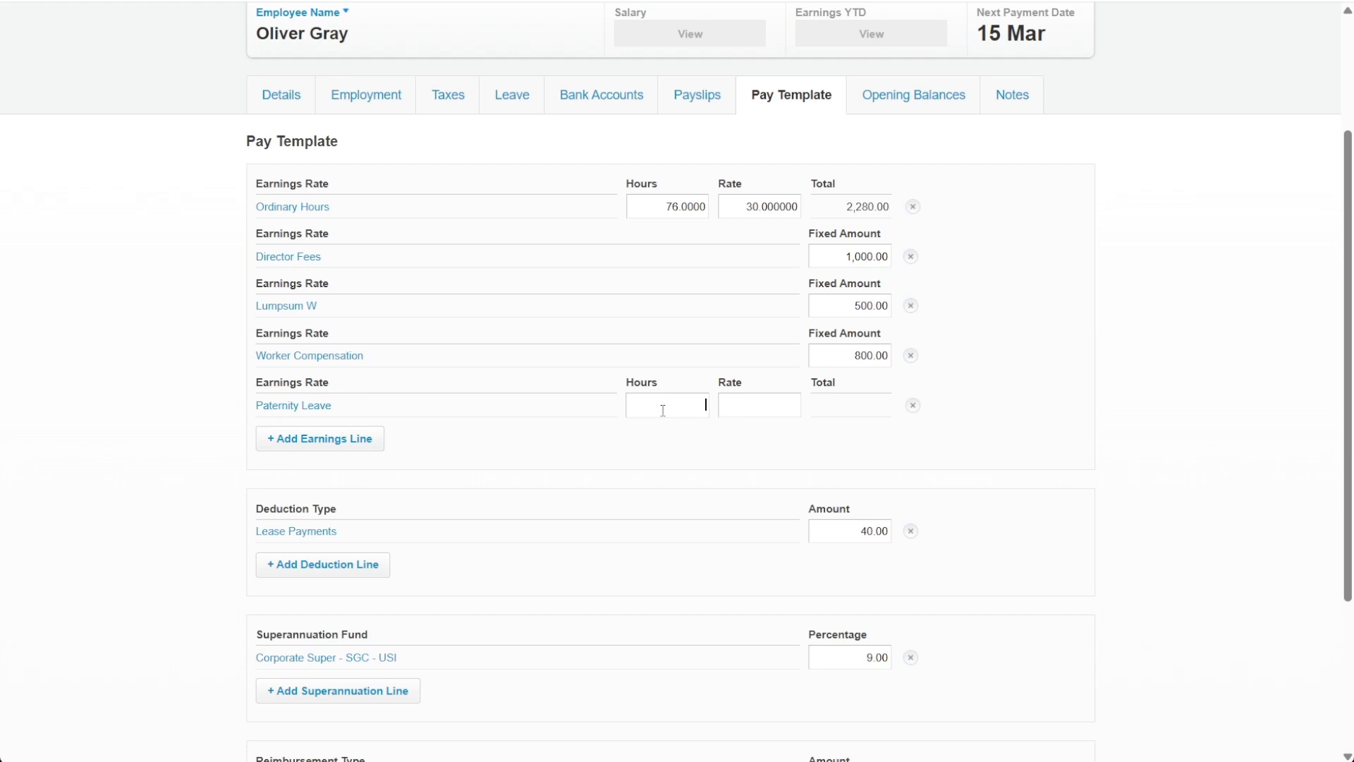
Step: Set the Paternity Leave line to 160 hours and copy the Ordinary Hours rate of 30 into it
left_click(689, 399)
left_click(750, 216)
left_click_drag(744, 213, 812, 210)
key("ctrl+c")
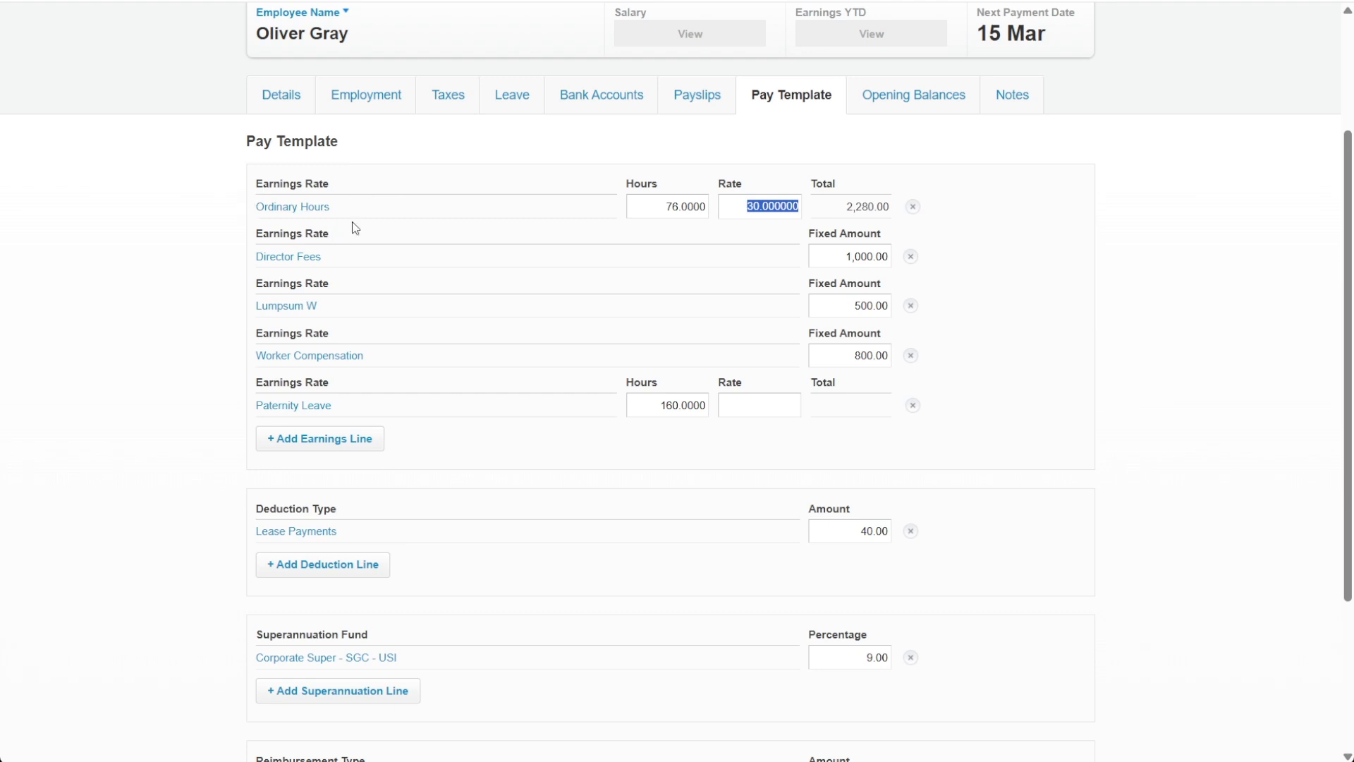
left_click(743, 409)
key("ctrl+v")
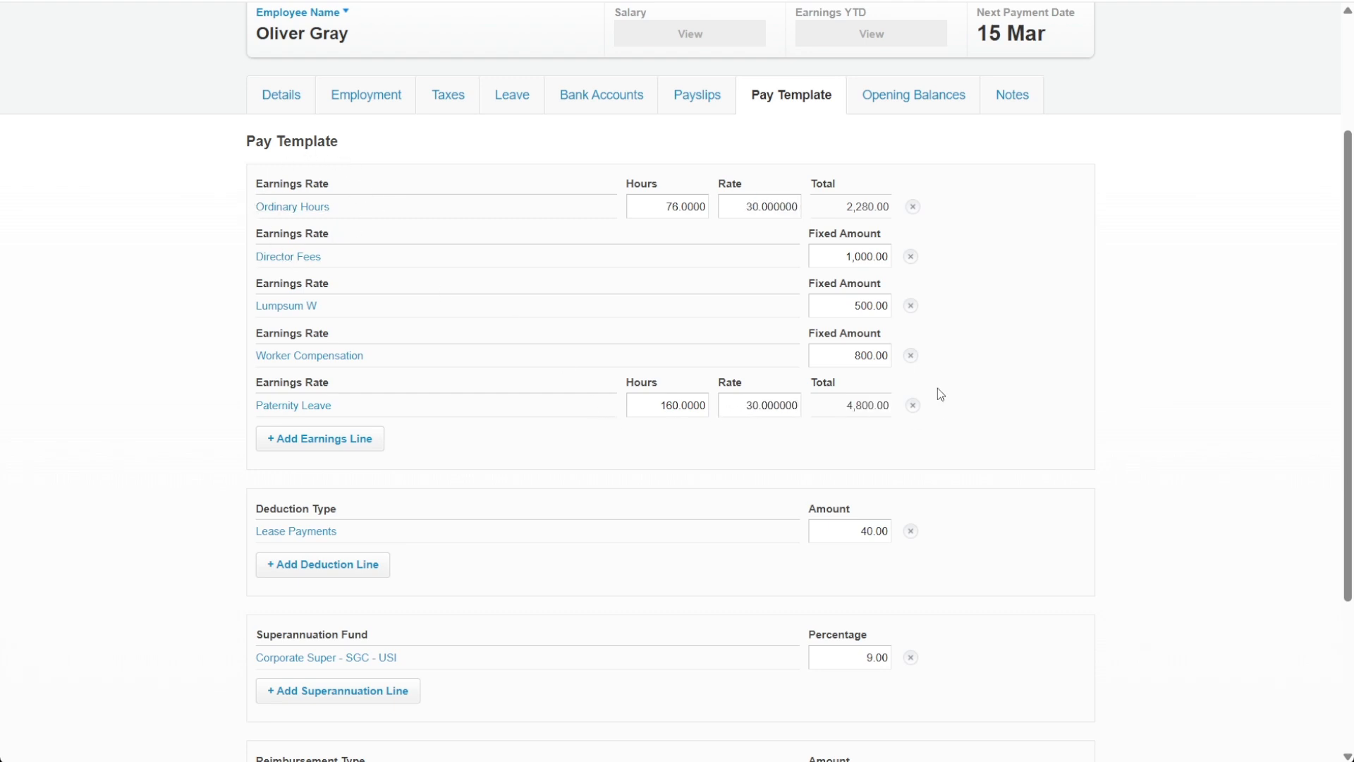
Step: Check the remaining pay template sections and save the template
scroll(961, 443, "down", 2)
scroll(961, 440, "up", 1)
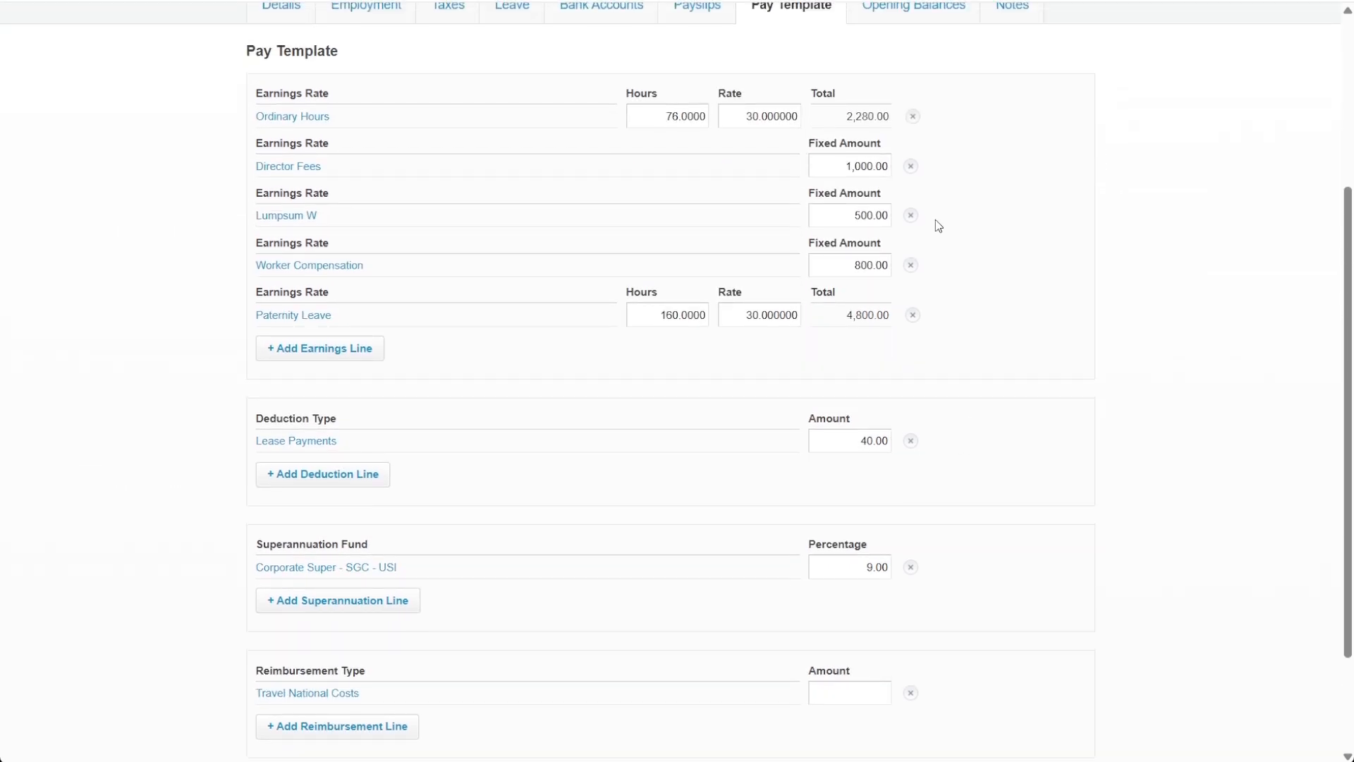
scroll(604, 182, "down", 2)
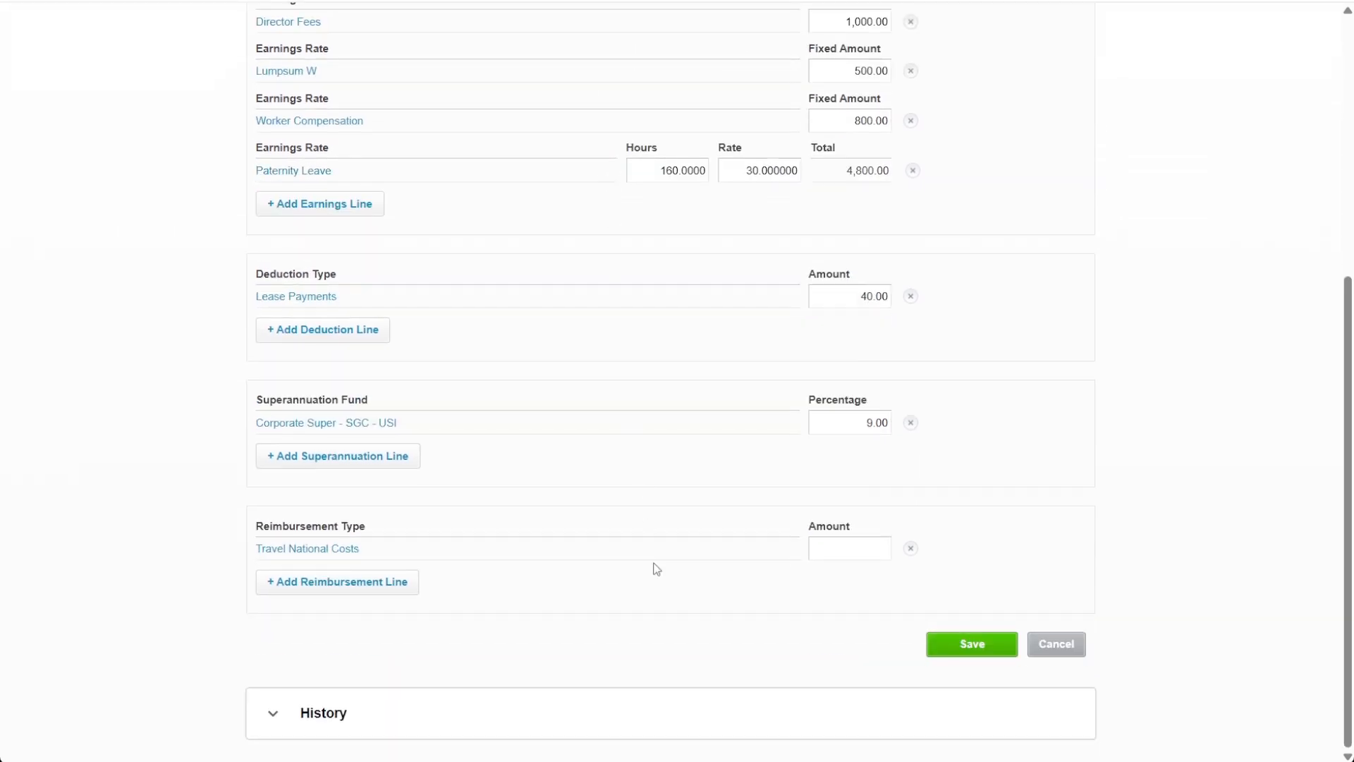
left_click(988, 644)
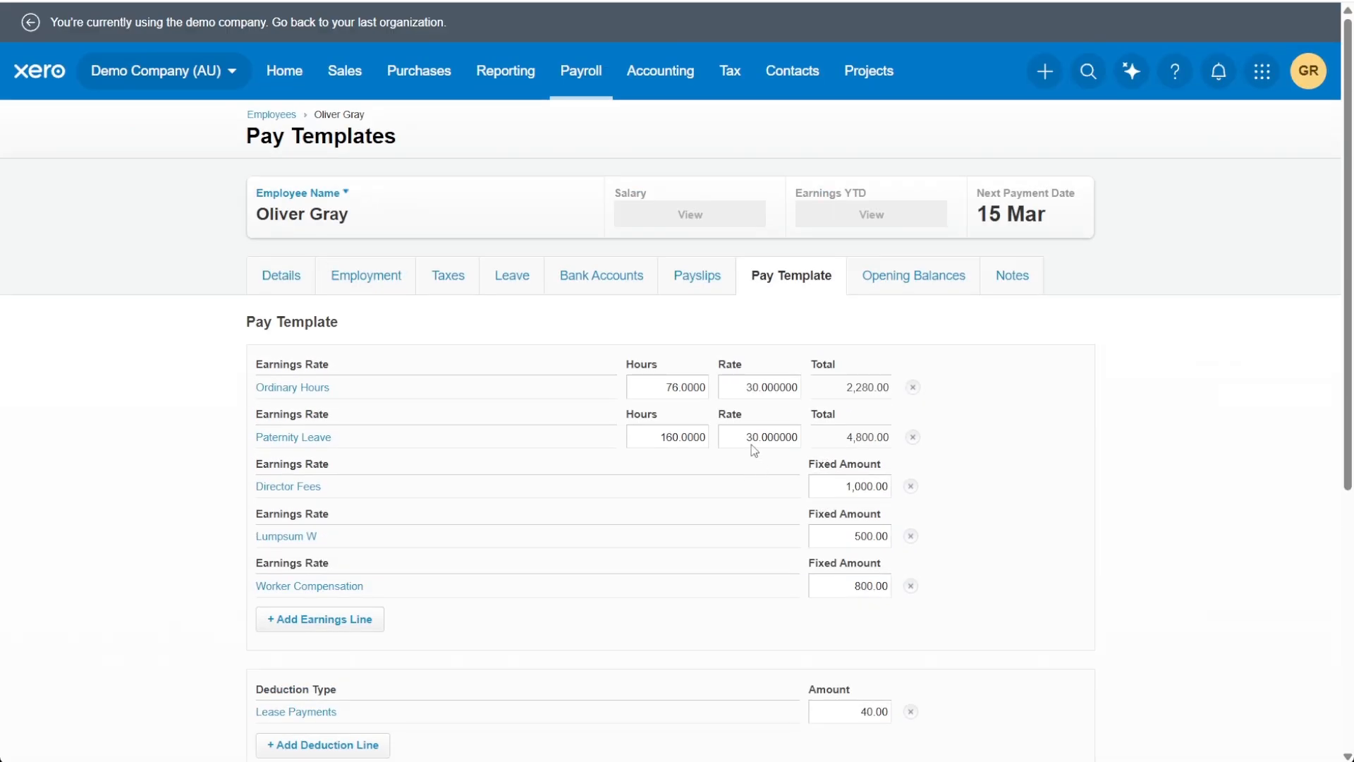
Step: Open the Pay Employees page from the payroll processing options
left_click(581, 88)
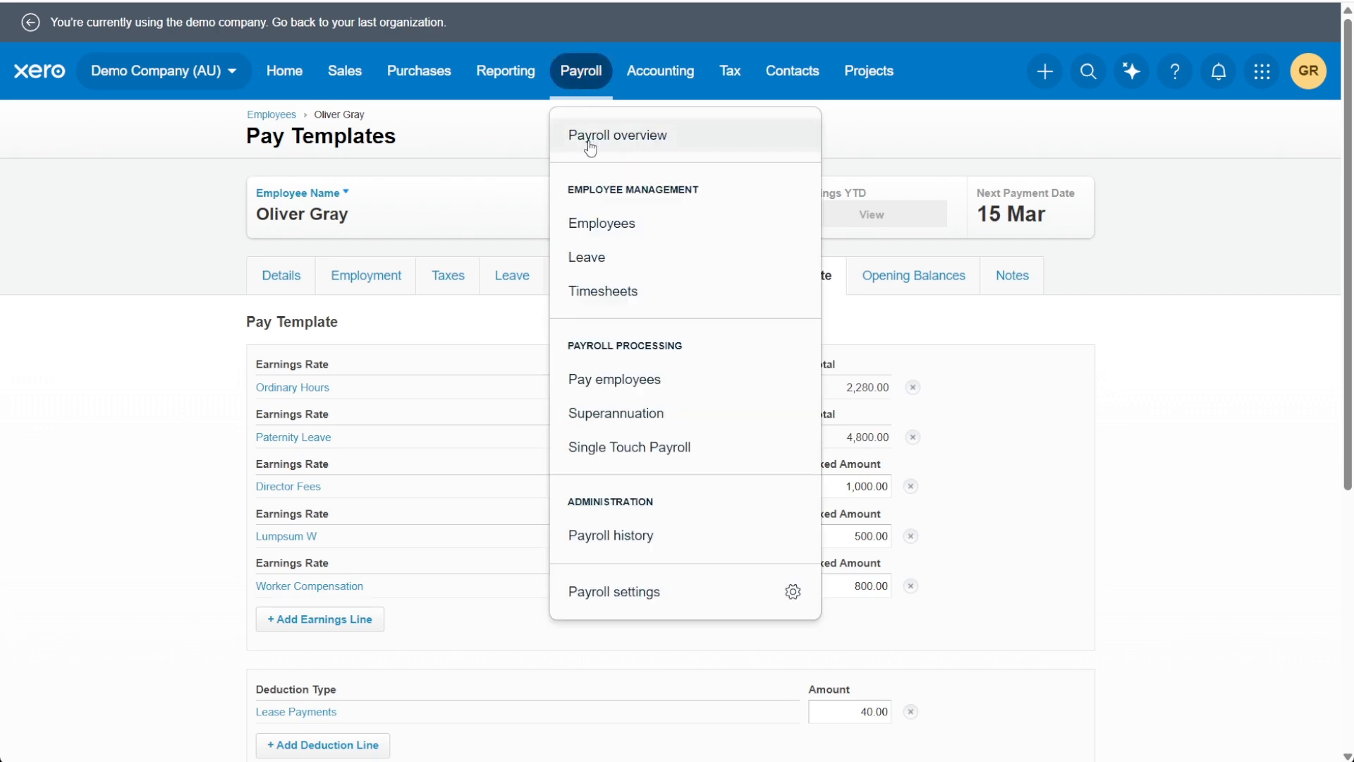
left_click_drag(559, 348, 703, 355)
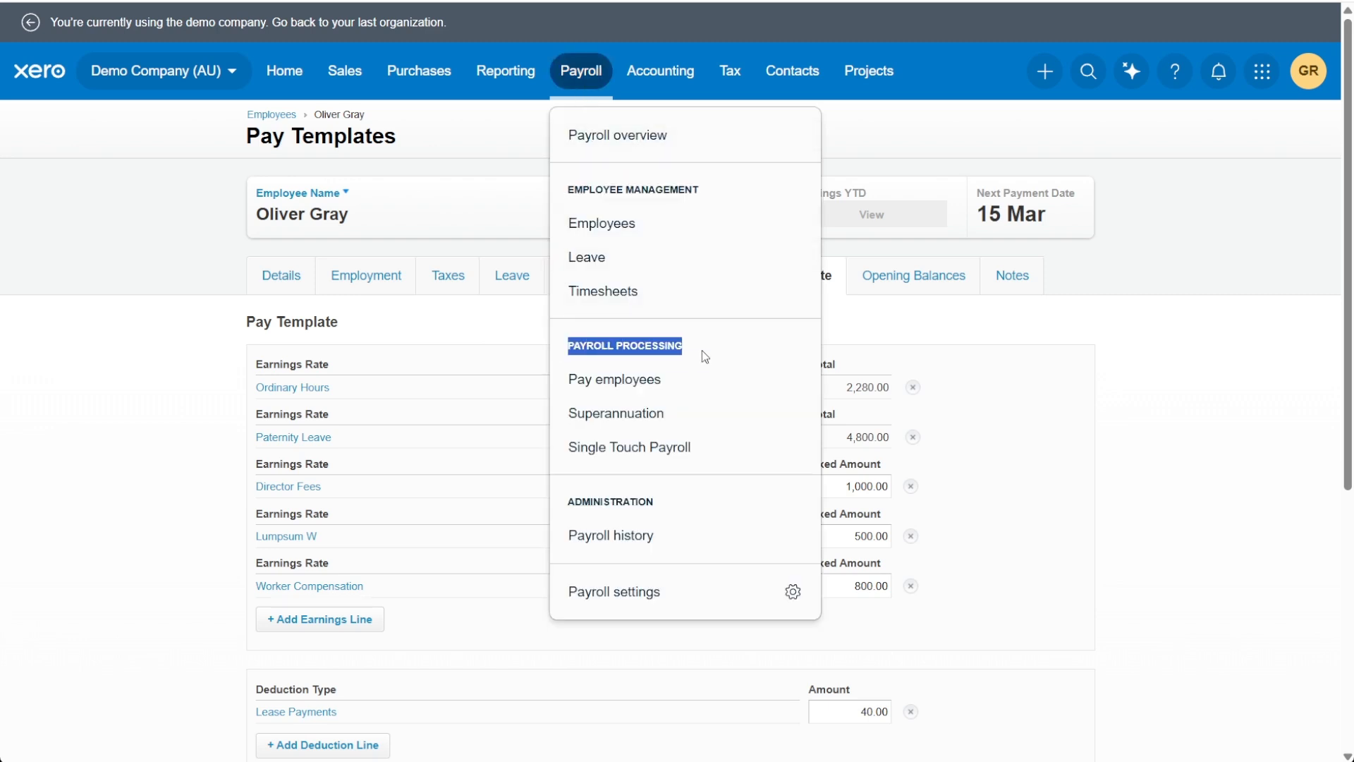
left_click(647, 387)
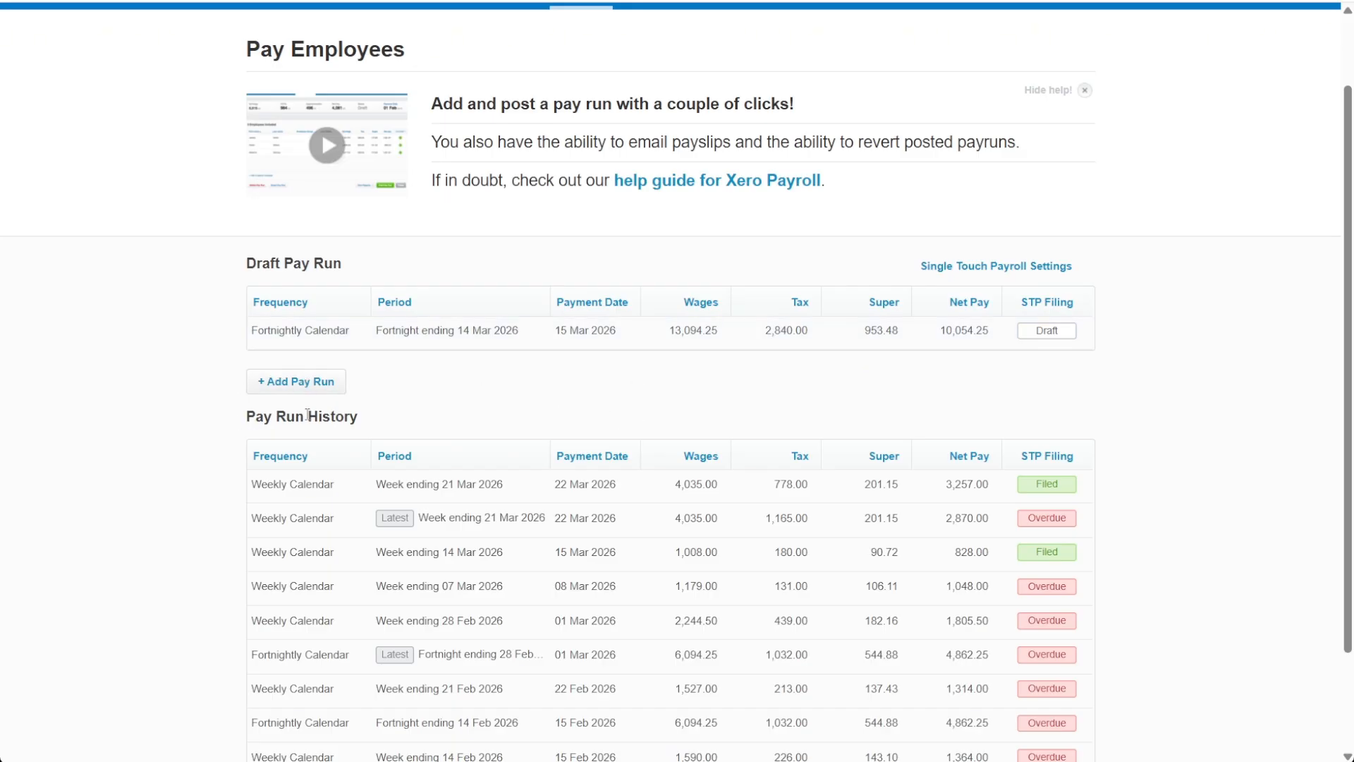
Step: Start adding an unscheduled pay run with the Fortnightly Calendar pay frequency
left_click(270, 385)
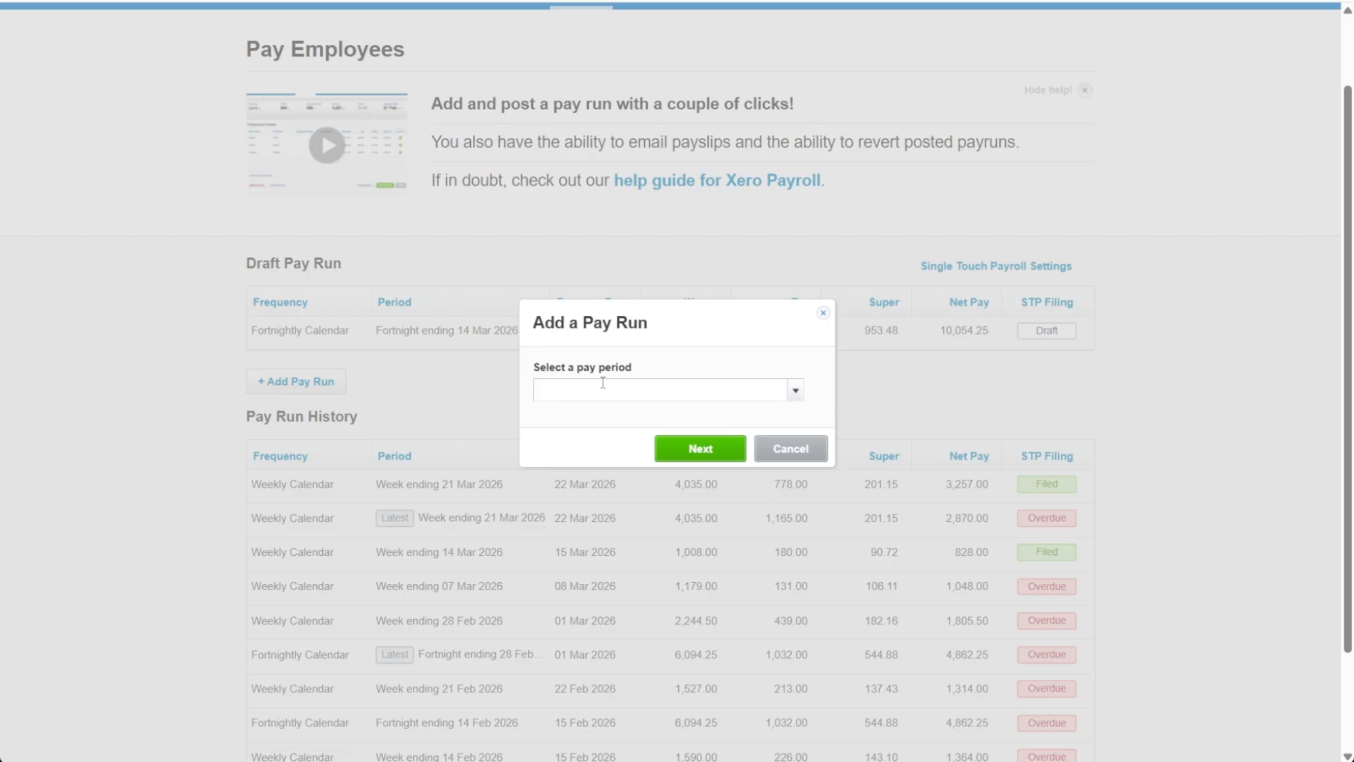
left_click(795, 395)
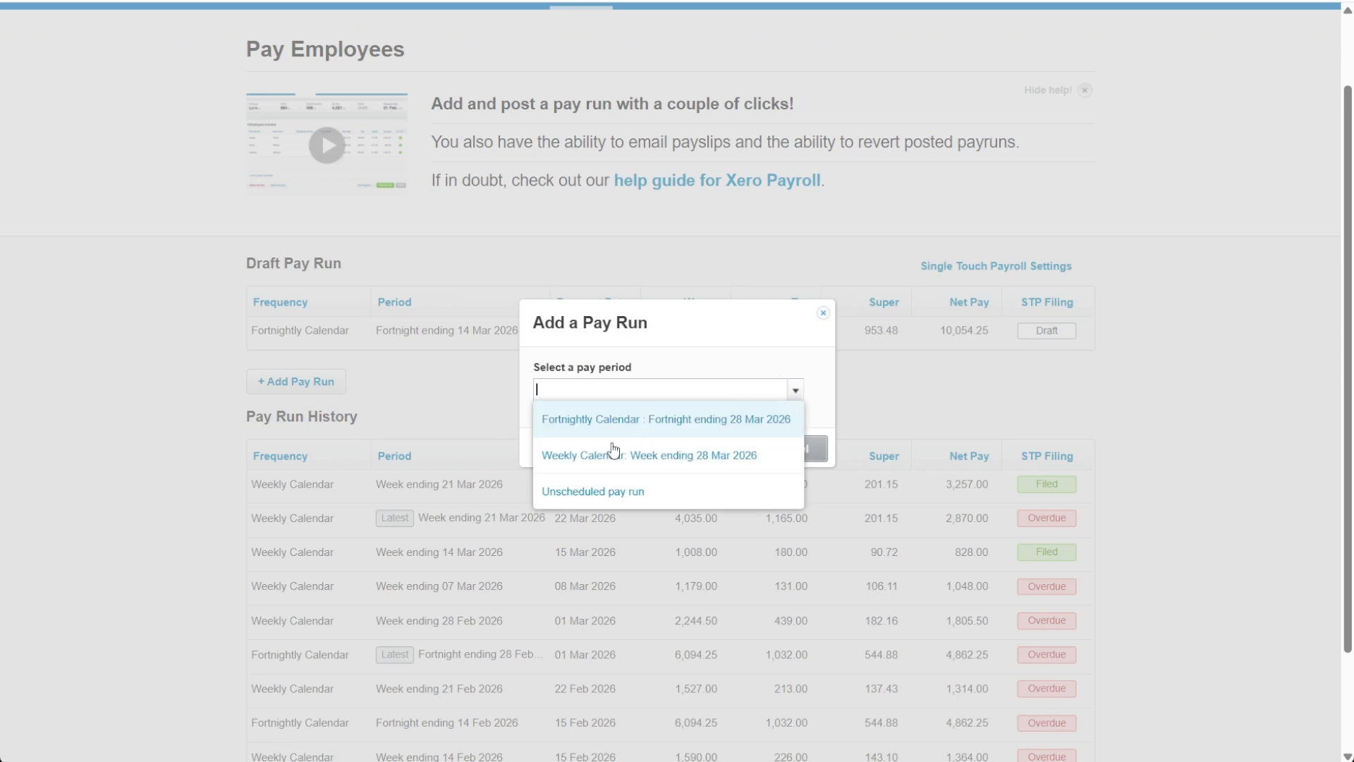
left_click(659, 494)
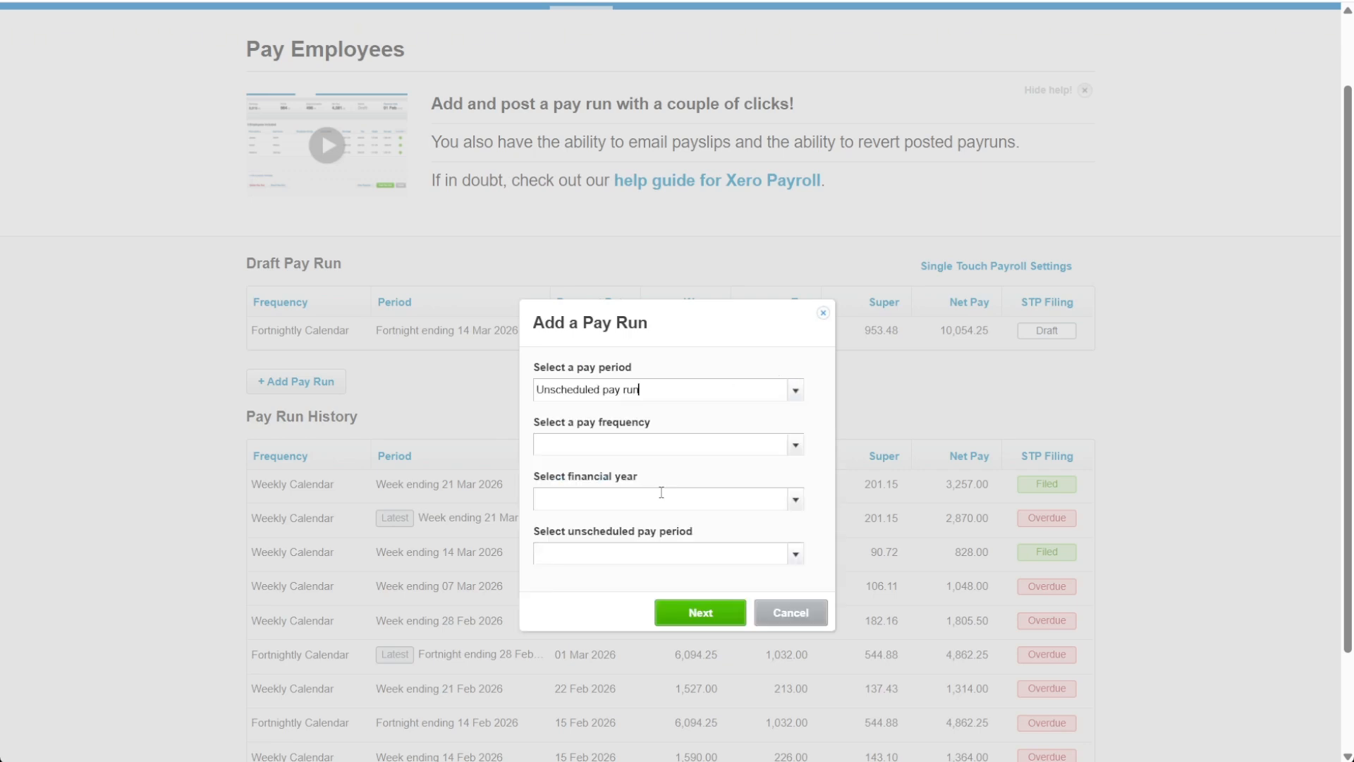
left_click(794, 446)
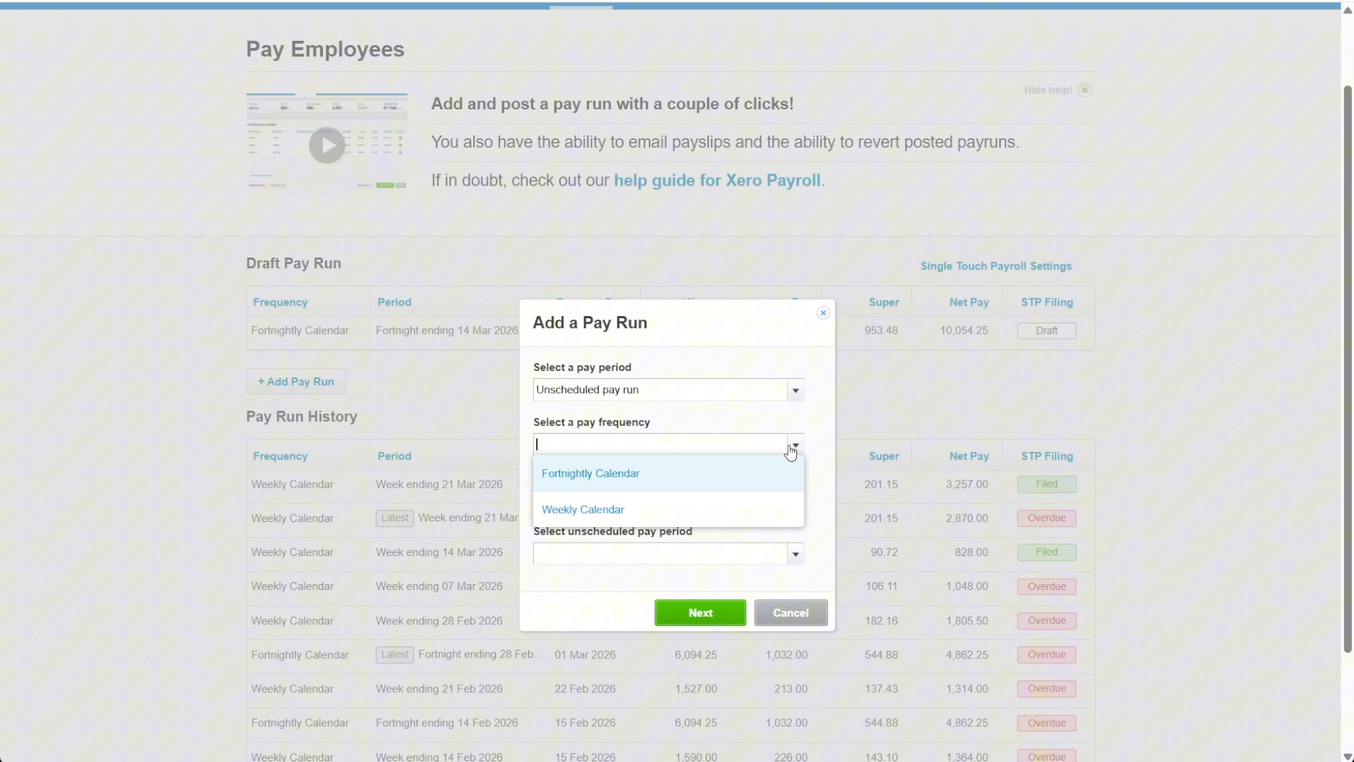
left_click(587, 475)
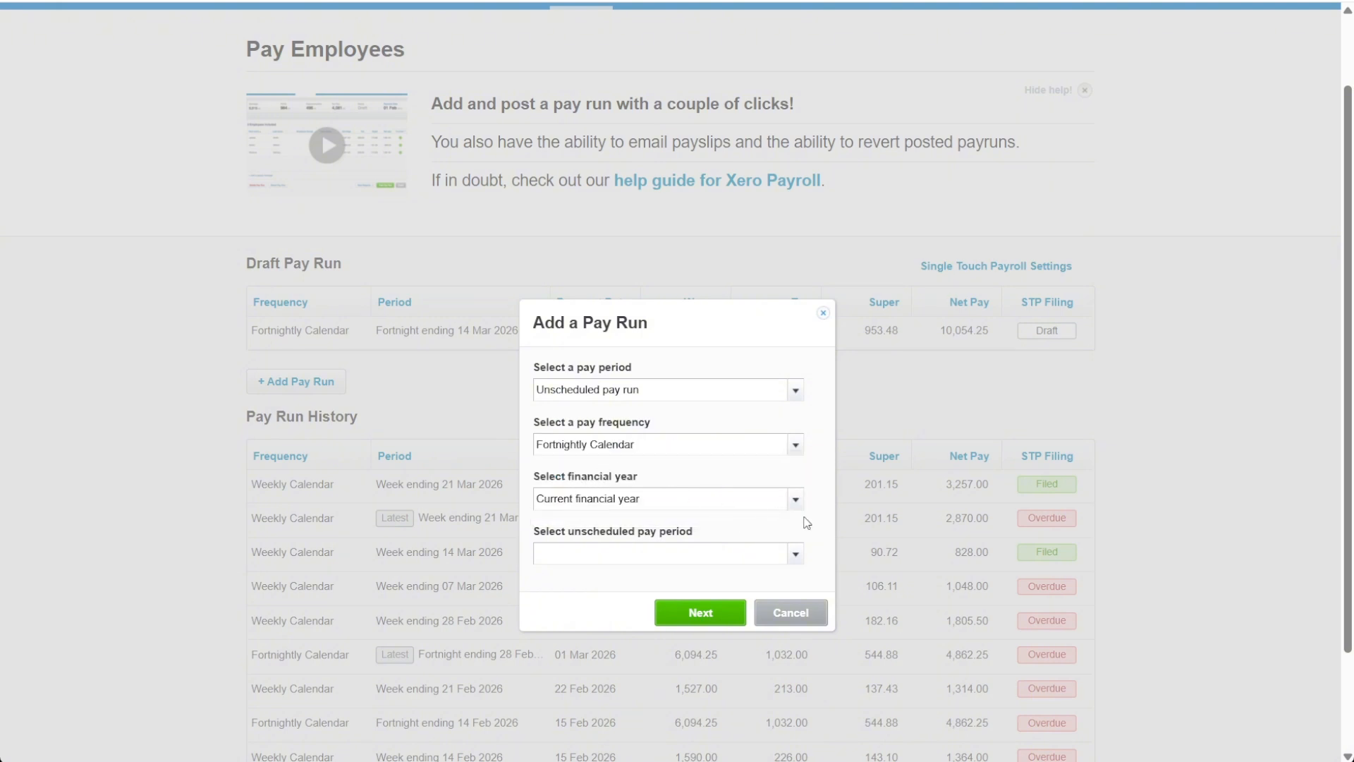
Step: Choose the fortnight ending 11 Apr 2026 as the unscheduled pay period and proceed with the pay run
scroll(807, 522, "down", 2)
left_click(796, 428)
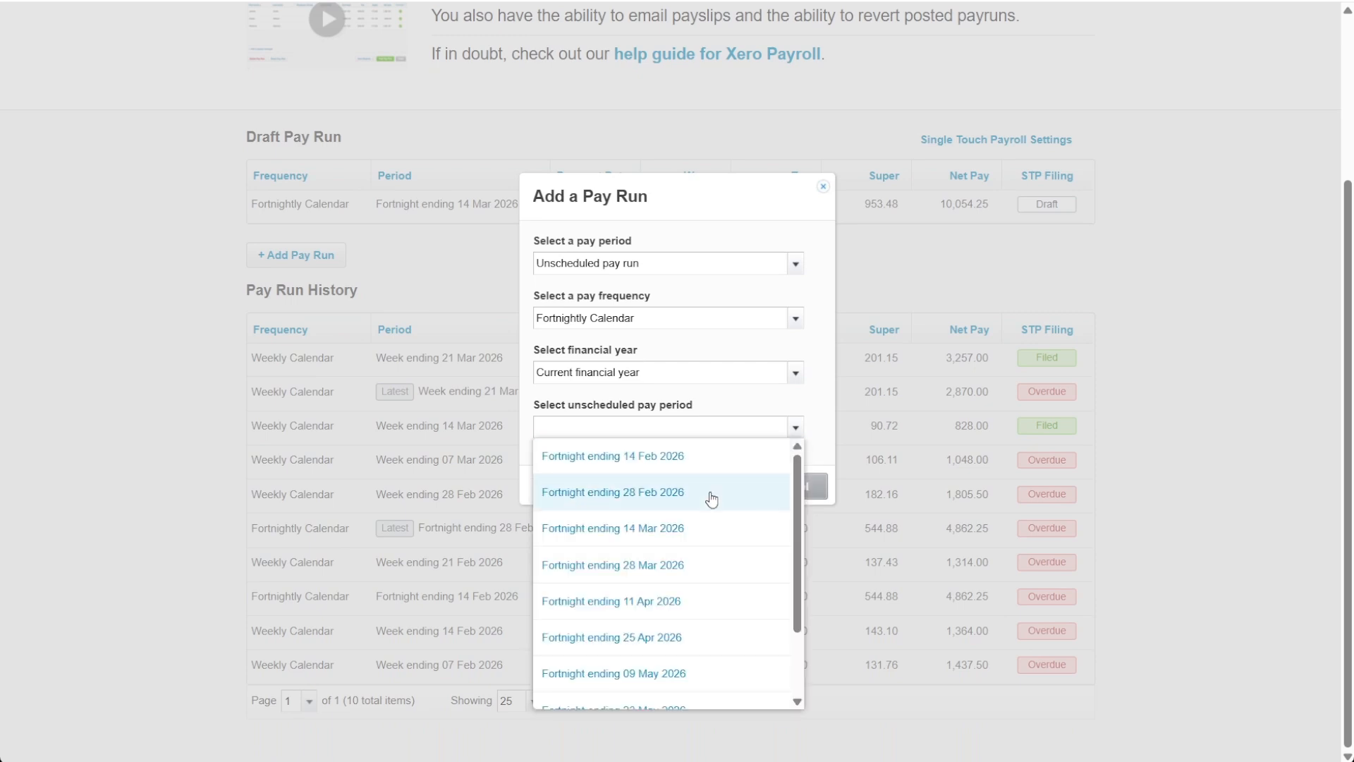
scroll(711, 499, "down", 2)
scroll(730, 595, "up", 2)
scroll(707, 511, "down", 2)
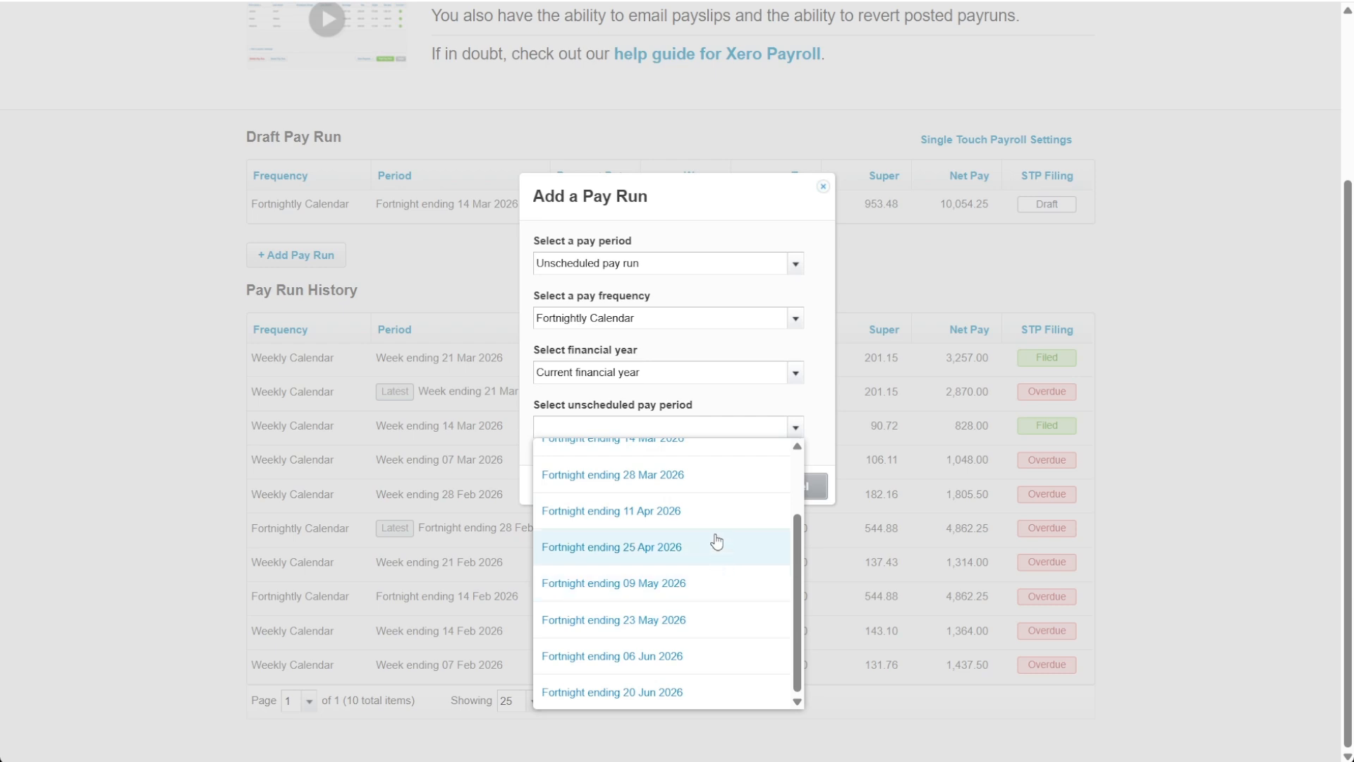
left_click(675, 510)
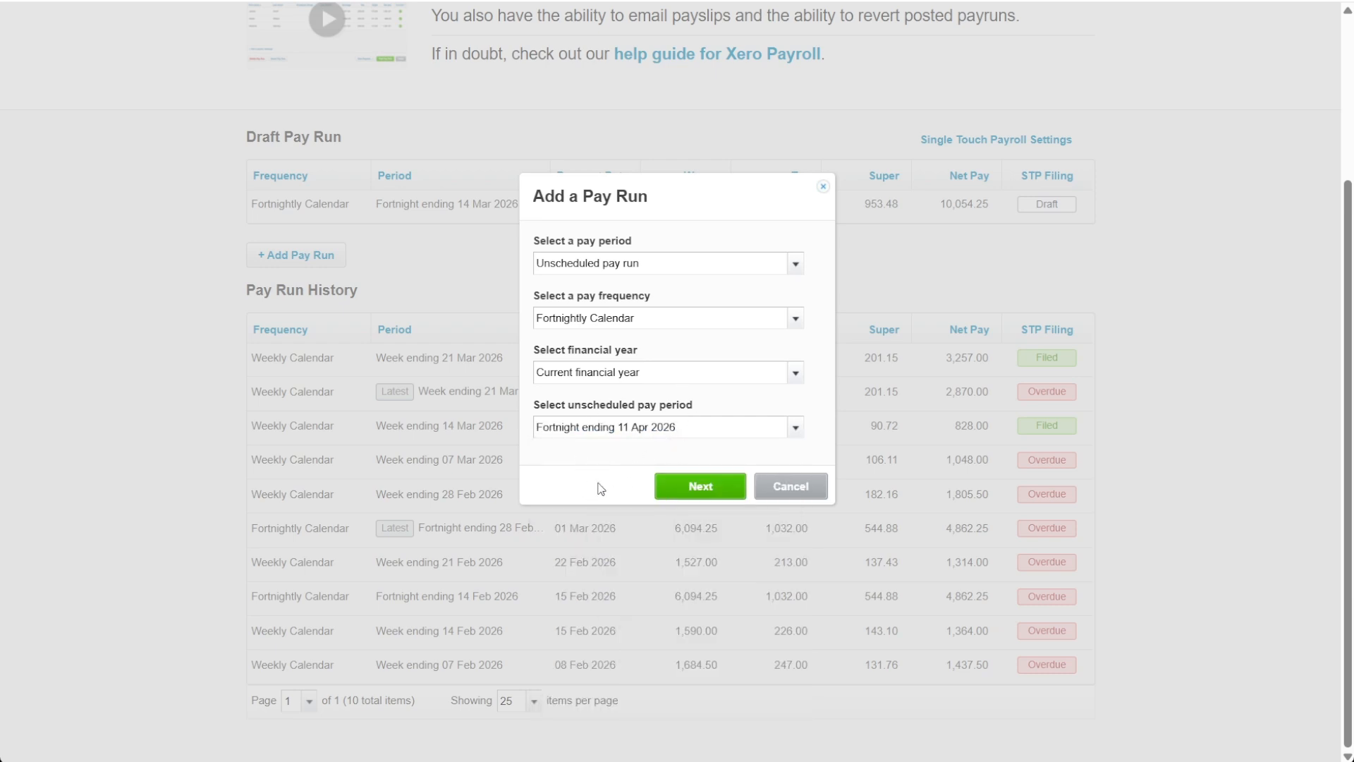
left_click(729, 488)
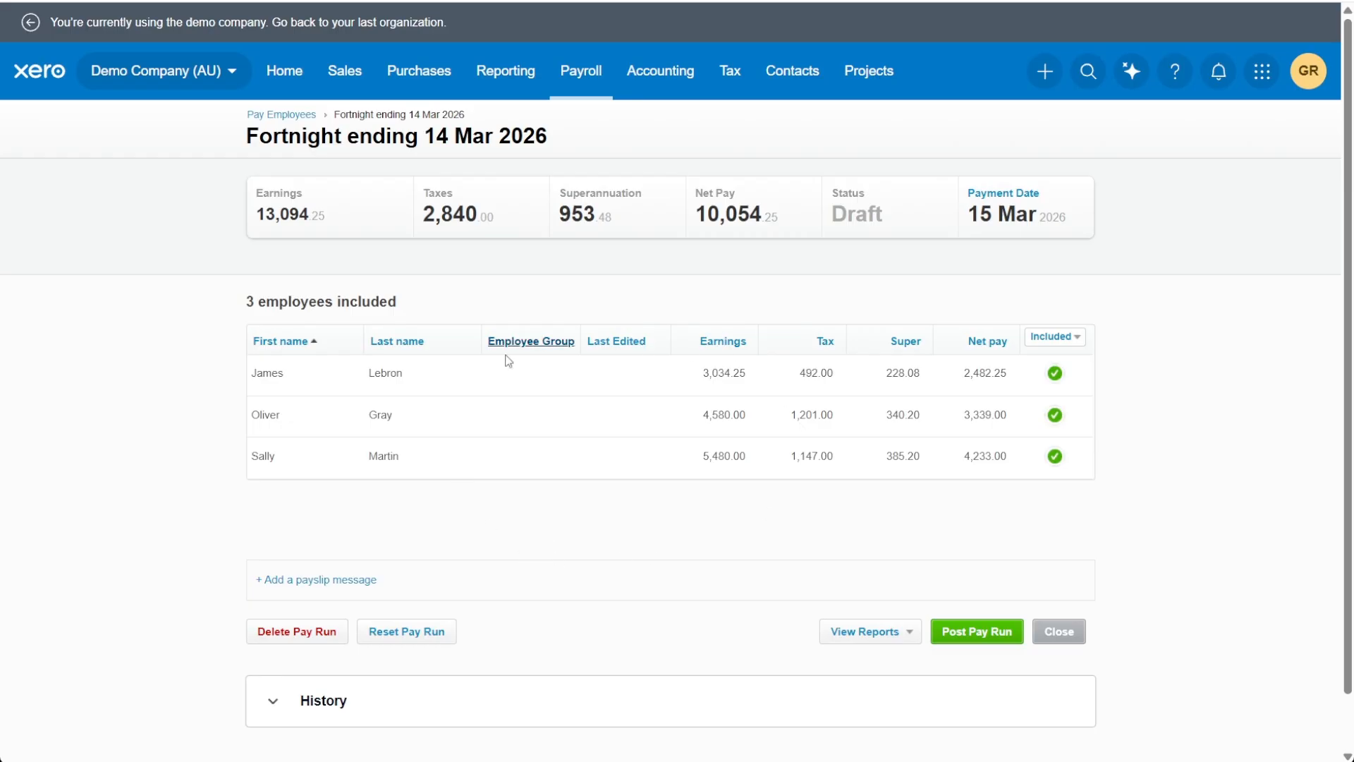
Step: Open the third employee's payslip in the pay run for the fortnight ending 14 Mar 2026 and add a Paternity Leave earnings line
left_click(469, 464)
scroll(508, 466, "down", 1)
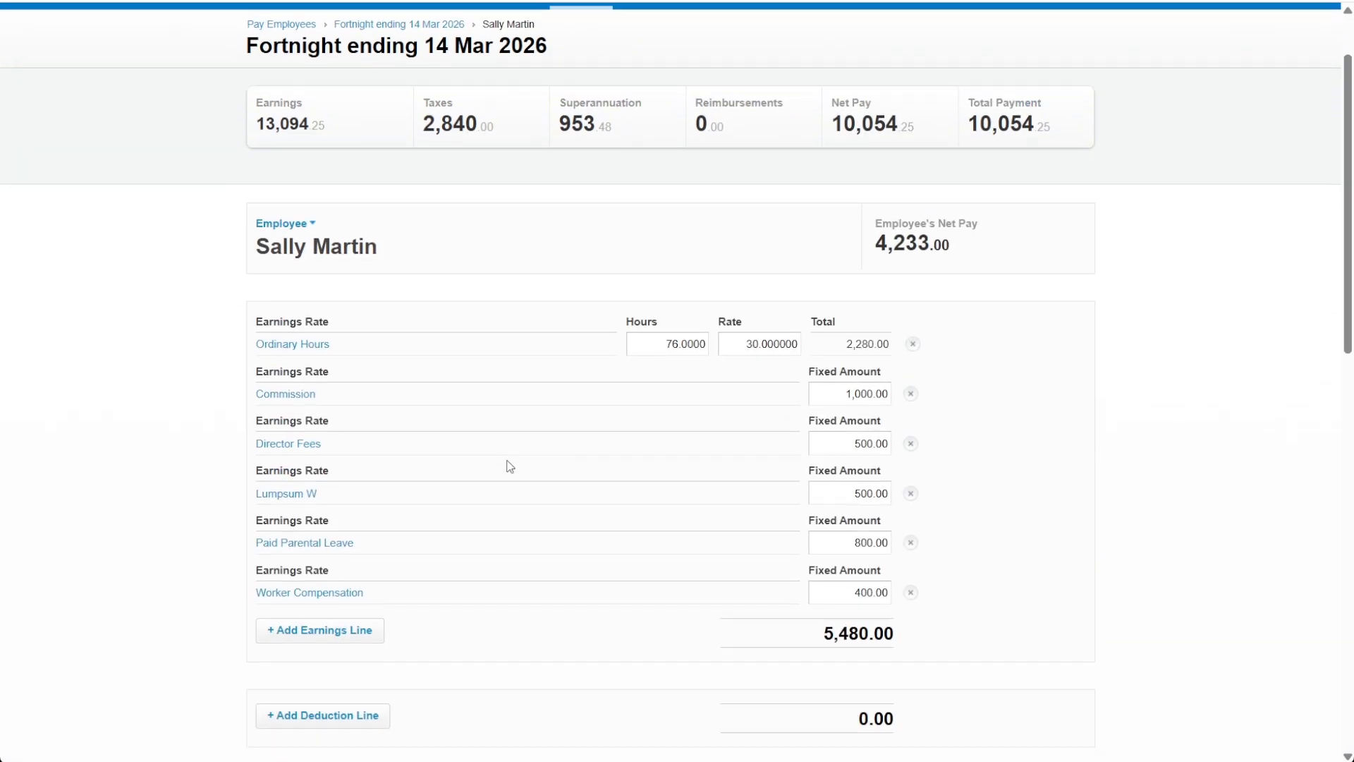
scroll(475, 387, "down", 4)
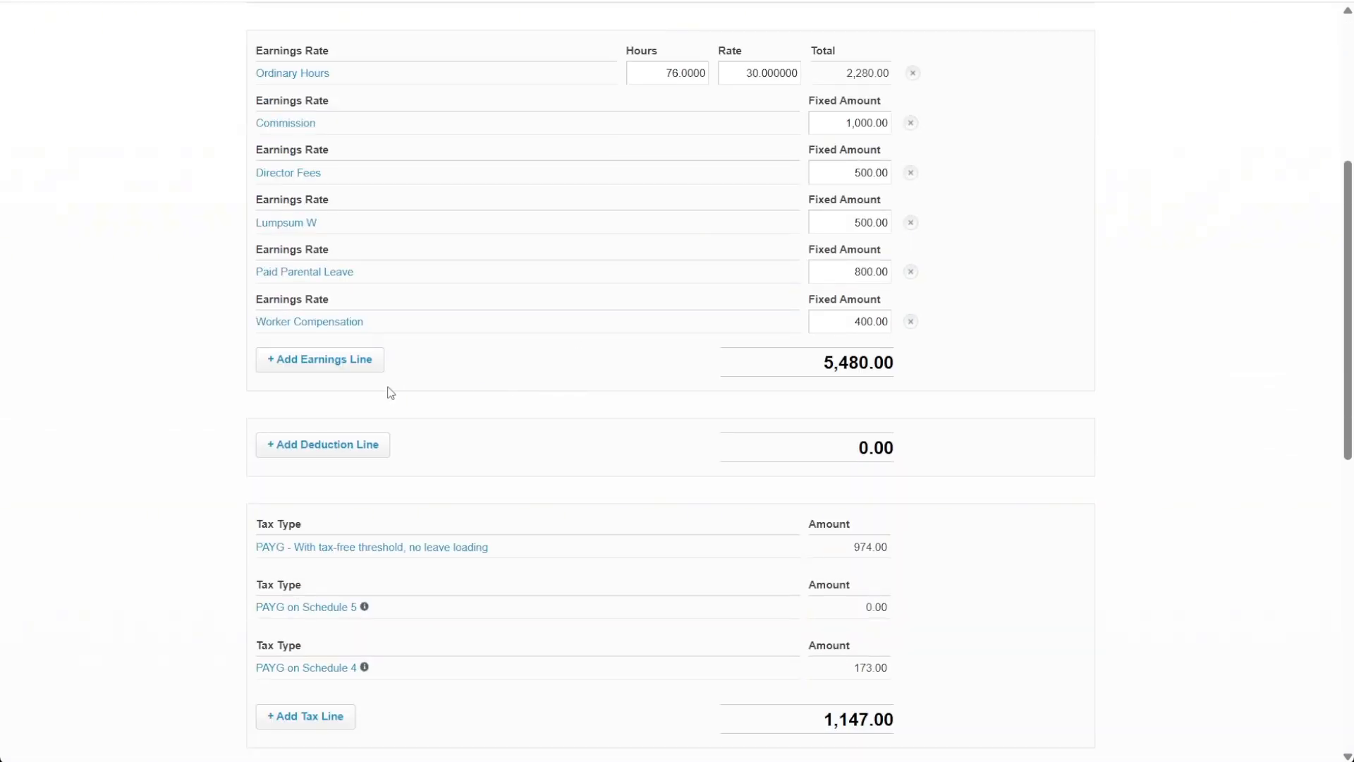
left_click(297, 367)
left_click(774, 368)
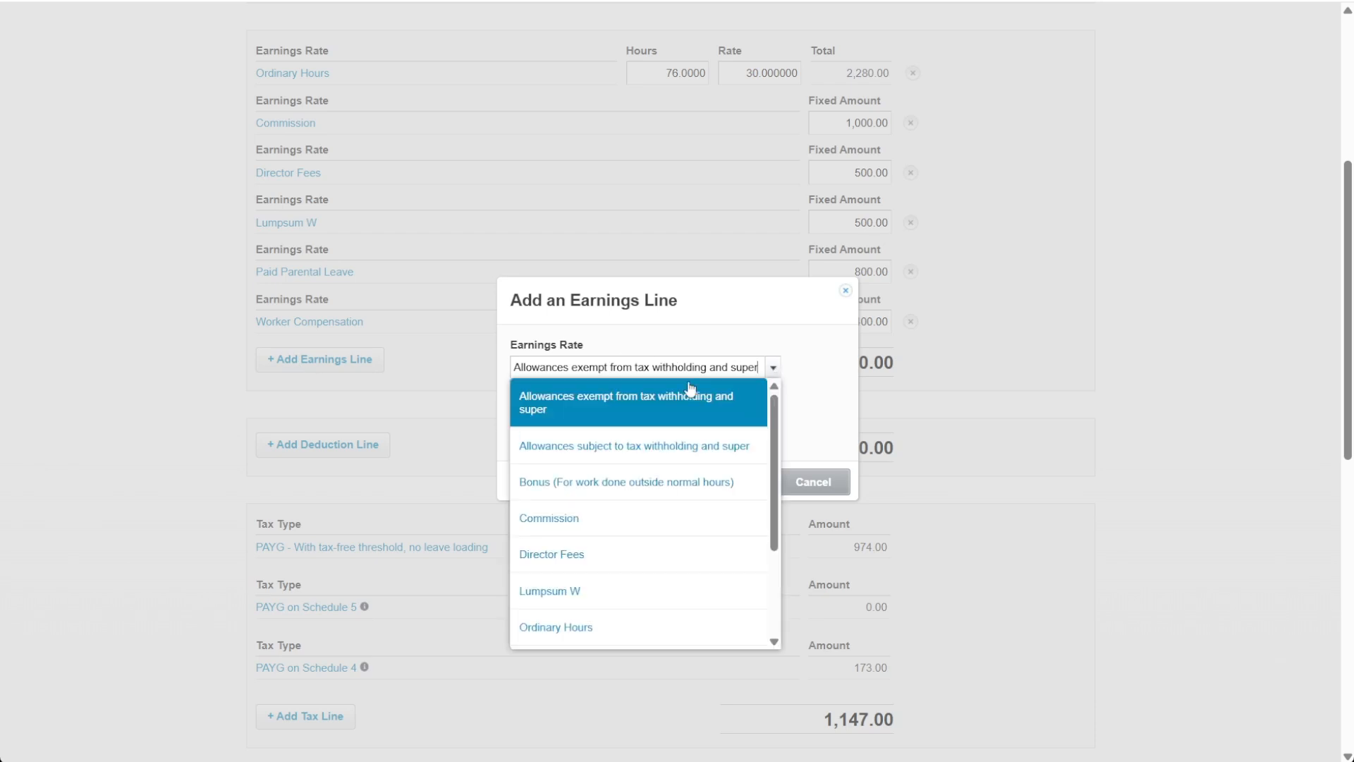
scroll(656, 437, "down", 3)
left_click(584, 595)
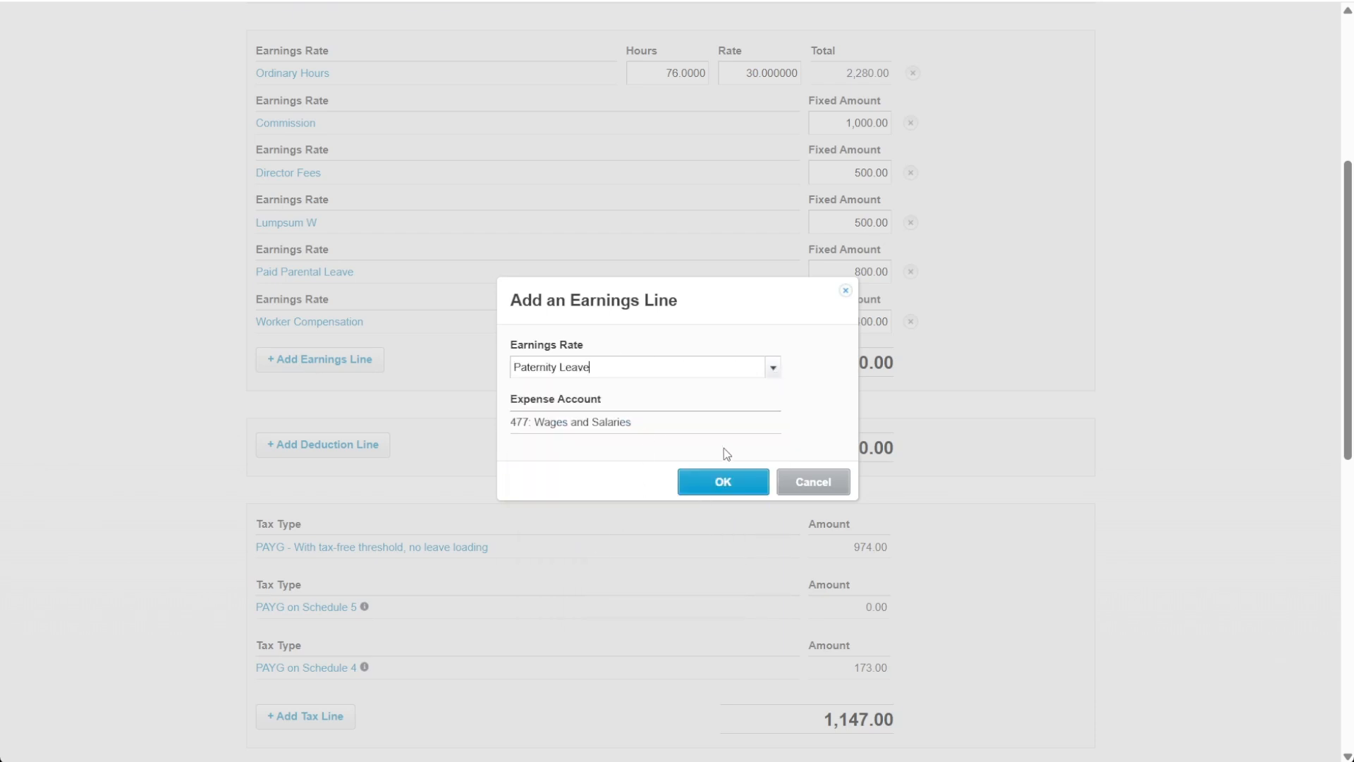
left_click(723, 482)
Step: Set the payslip's Paternity Leave line to 160 hours at a rate of 30
scroll(490, 221, "up", 2)
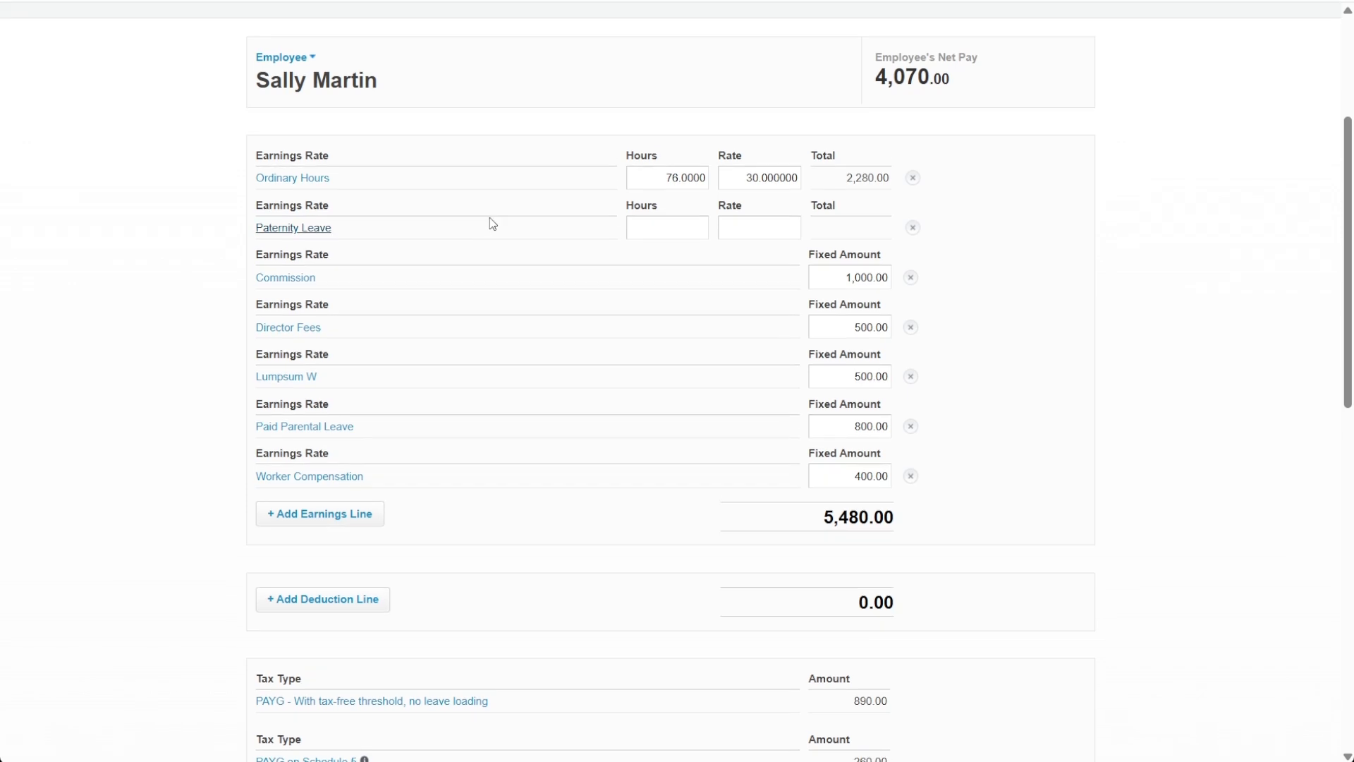
left_click(666, 309)
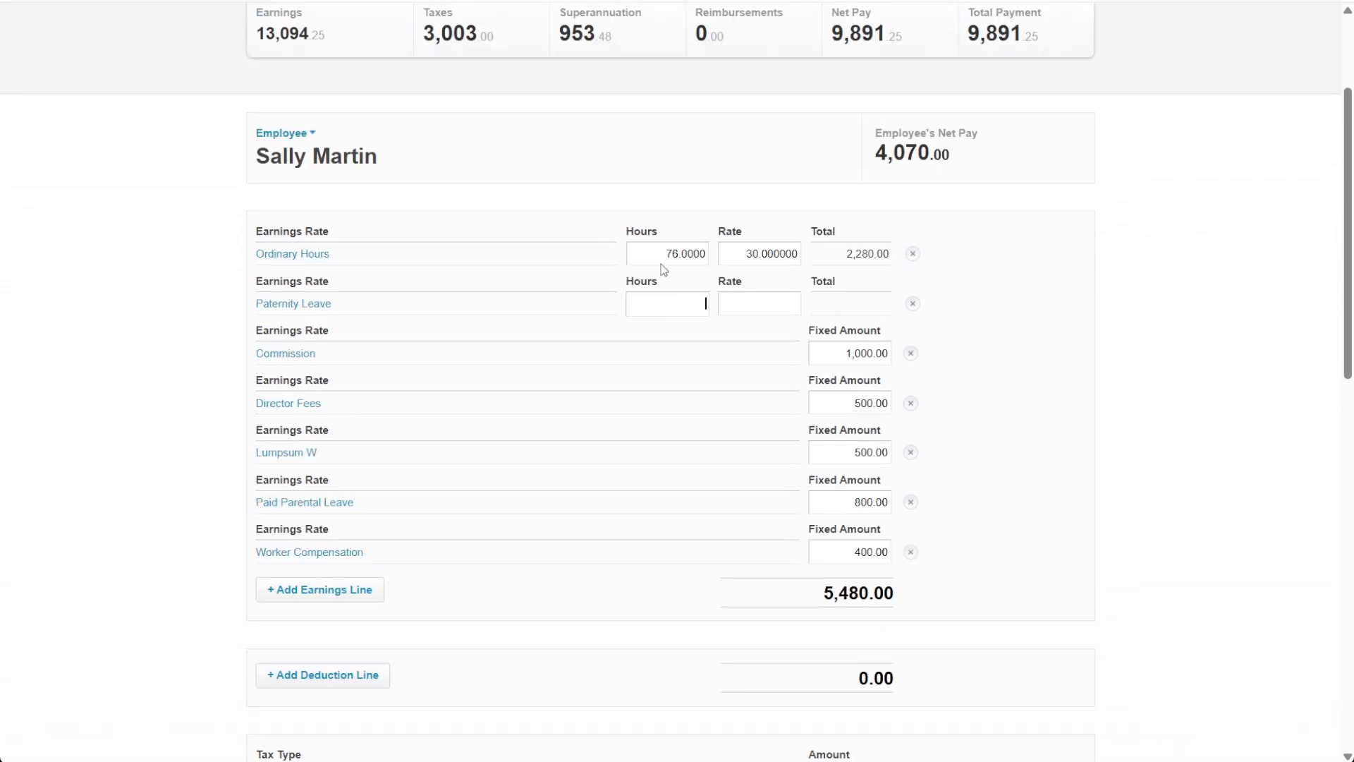
type("160")
left_click(760, 308)
type("30")
left_click(977, 308)
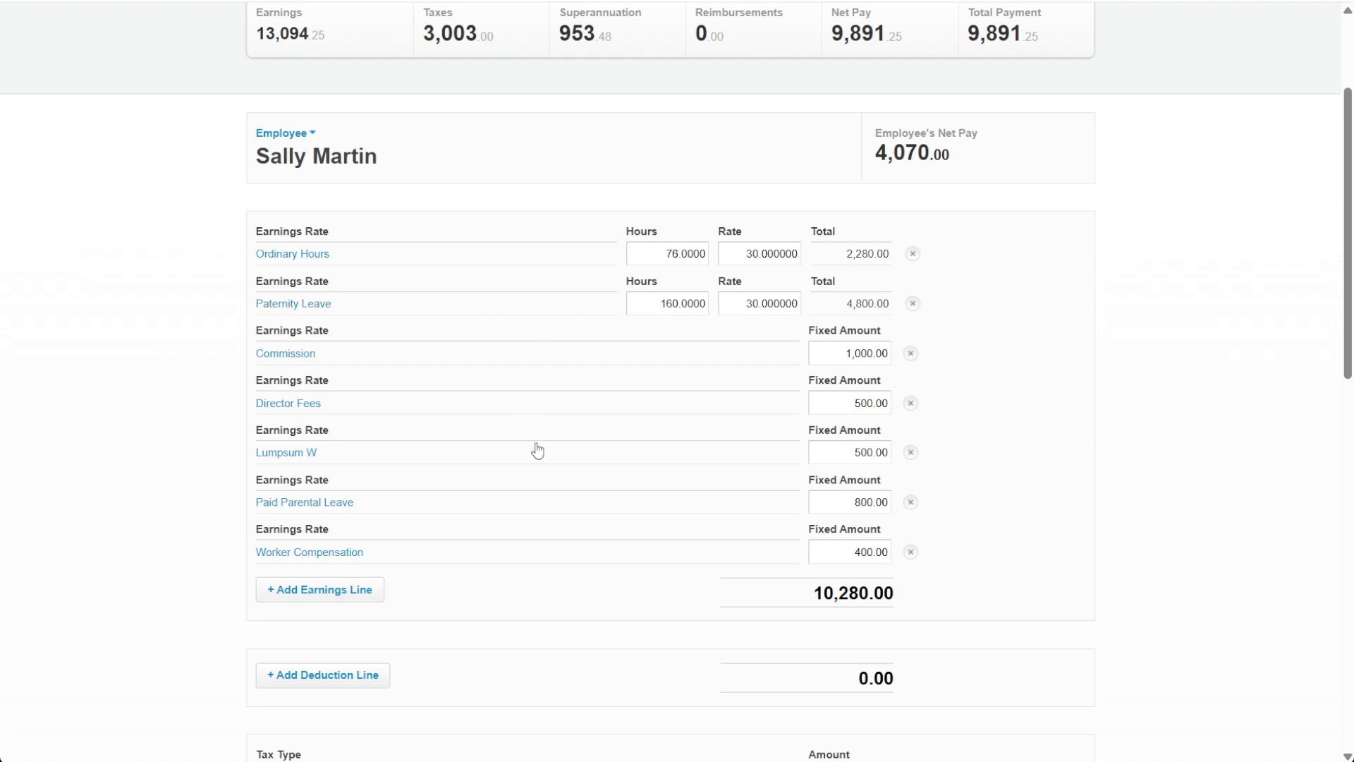
Step: Check the payslip's tax, superannuation, payment and leave sections and save the payslip
scroll(1030, 440, "down", 3)
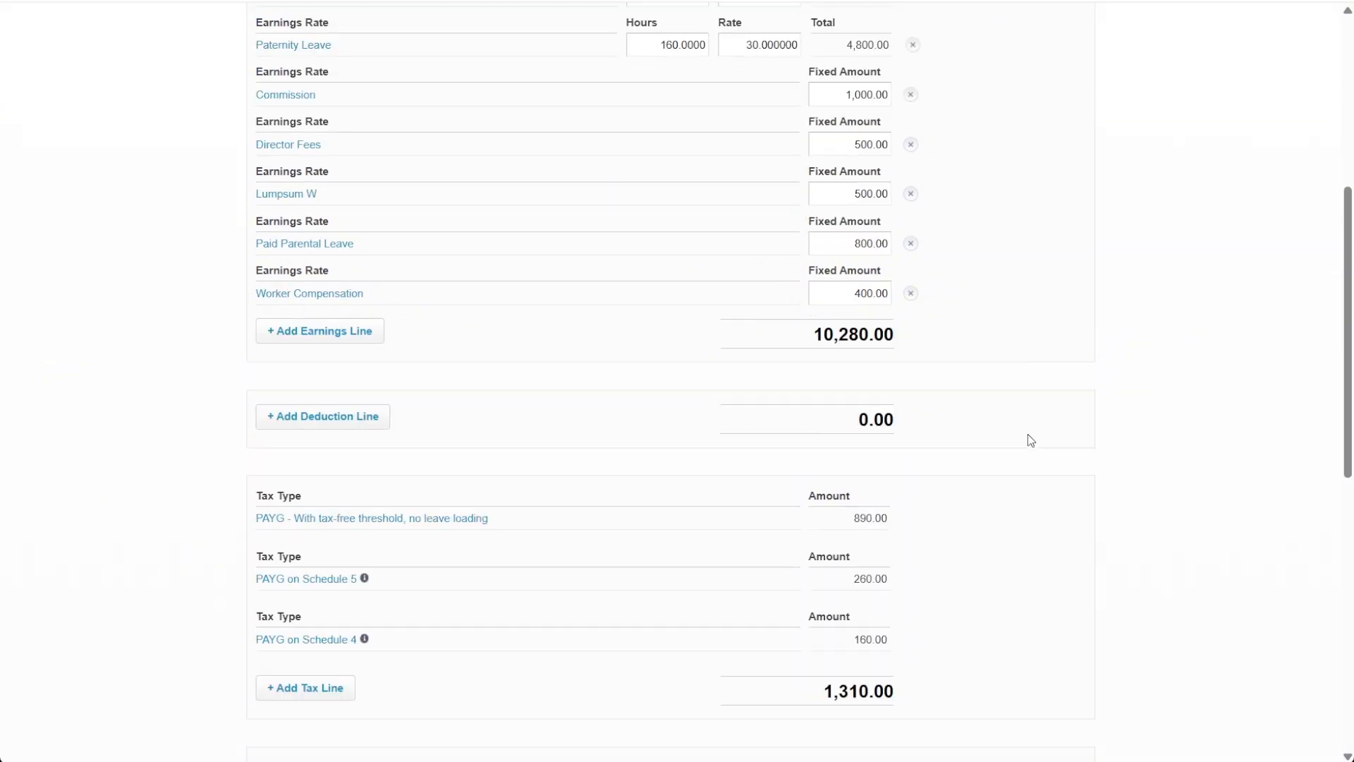
scroll(1029, 440, "down", 8)
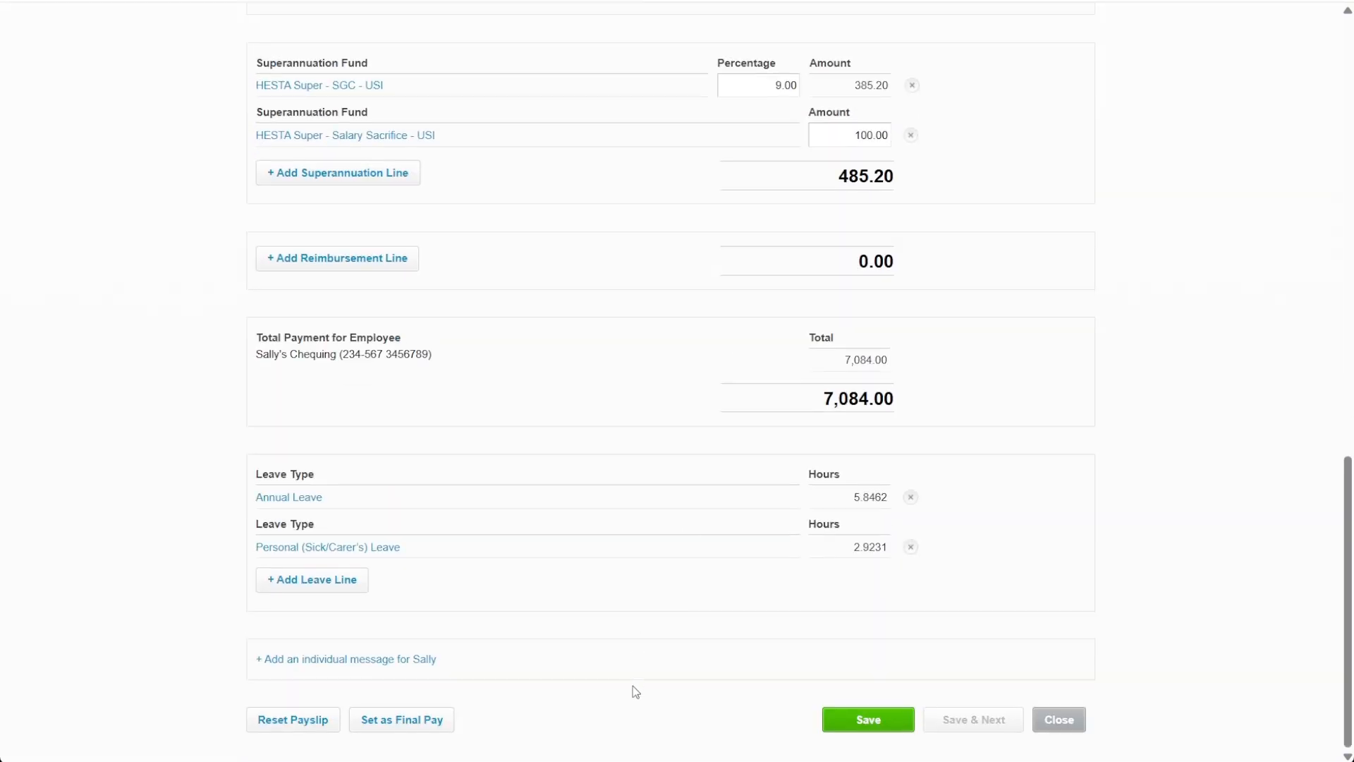
left_click(854, 734)
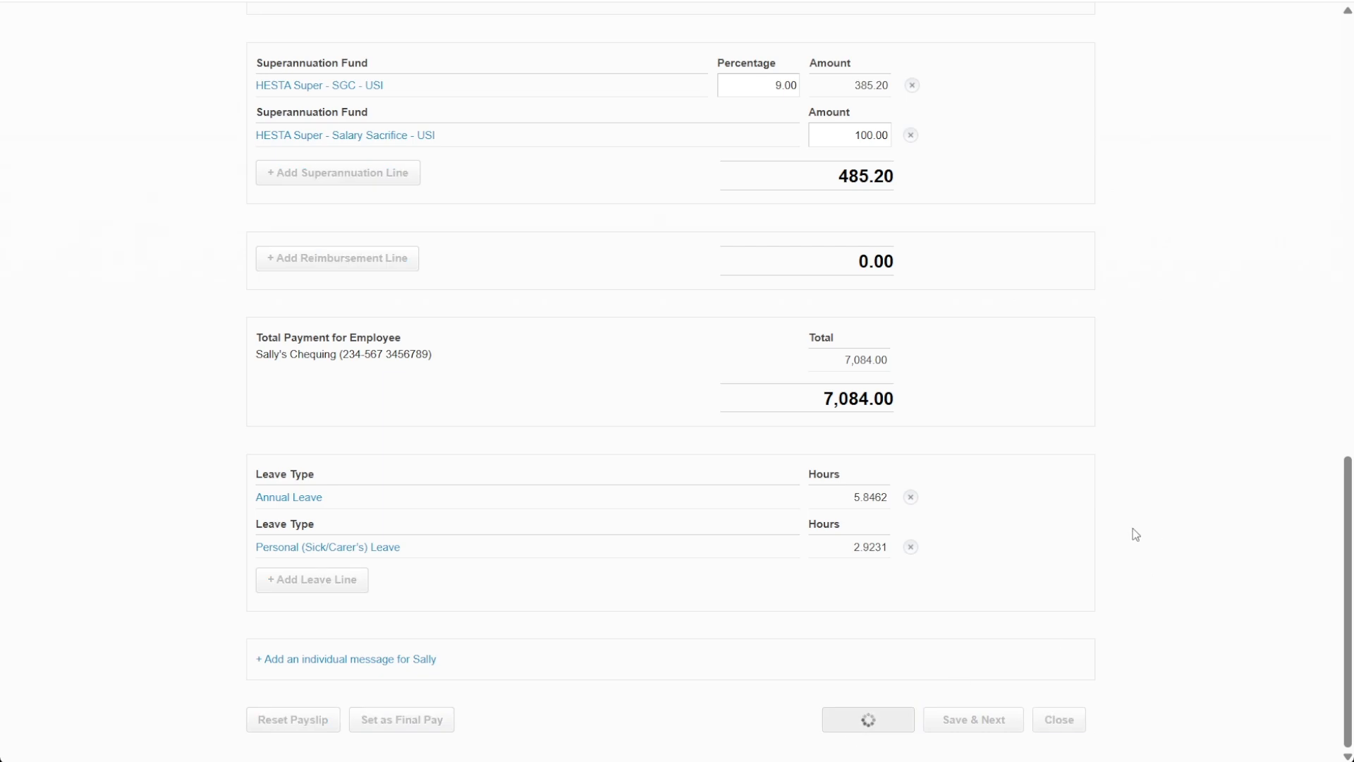
scroll(1141, 521, "down", 4)
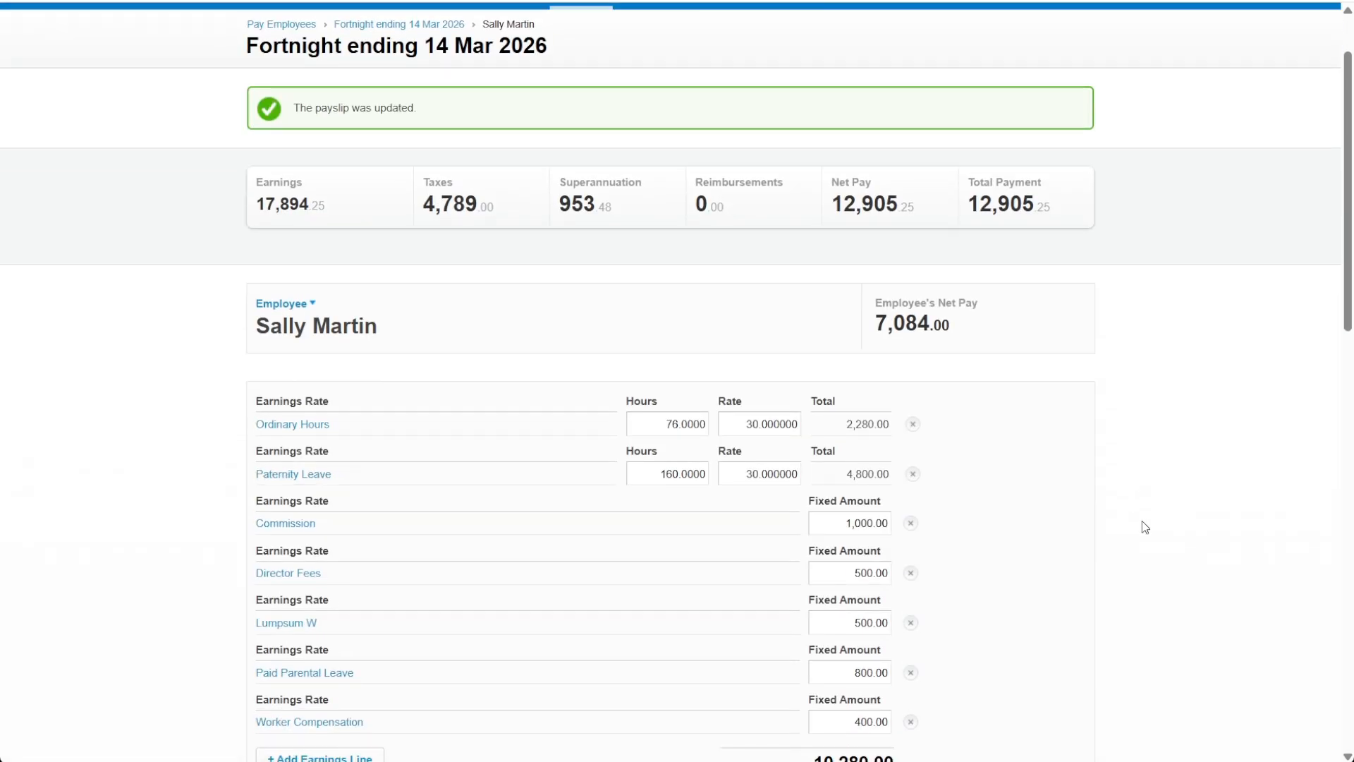